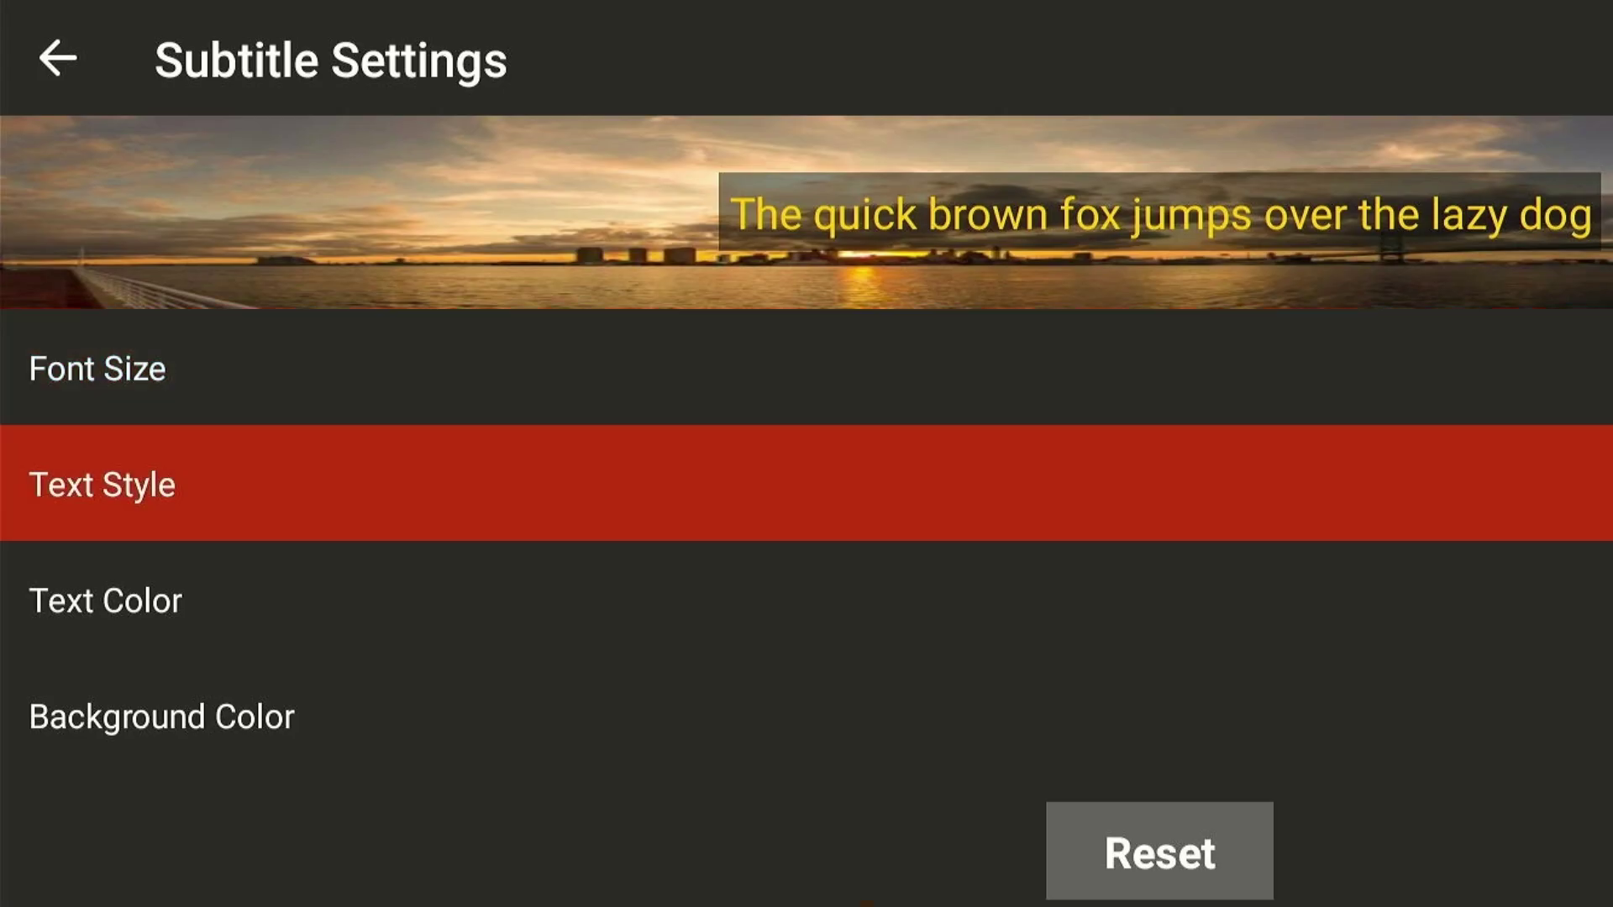
Step: Browse past the subtitle text colour setting and the video list, landing on What_If
key("Down")
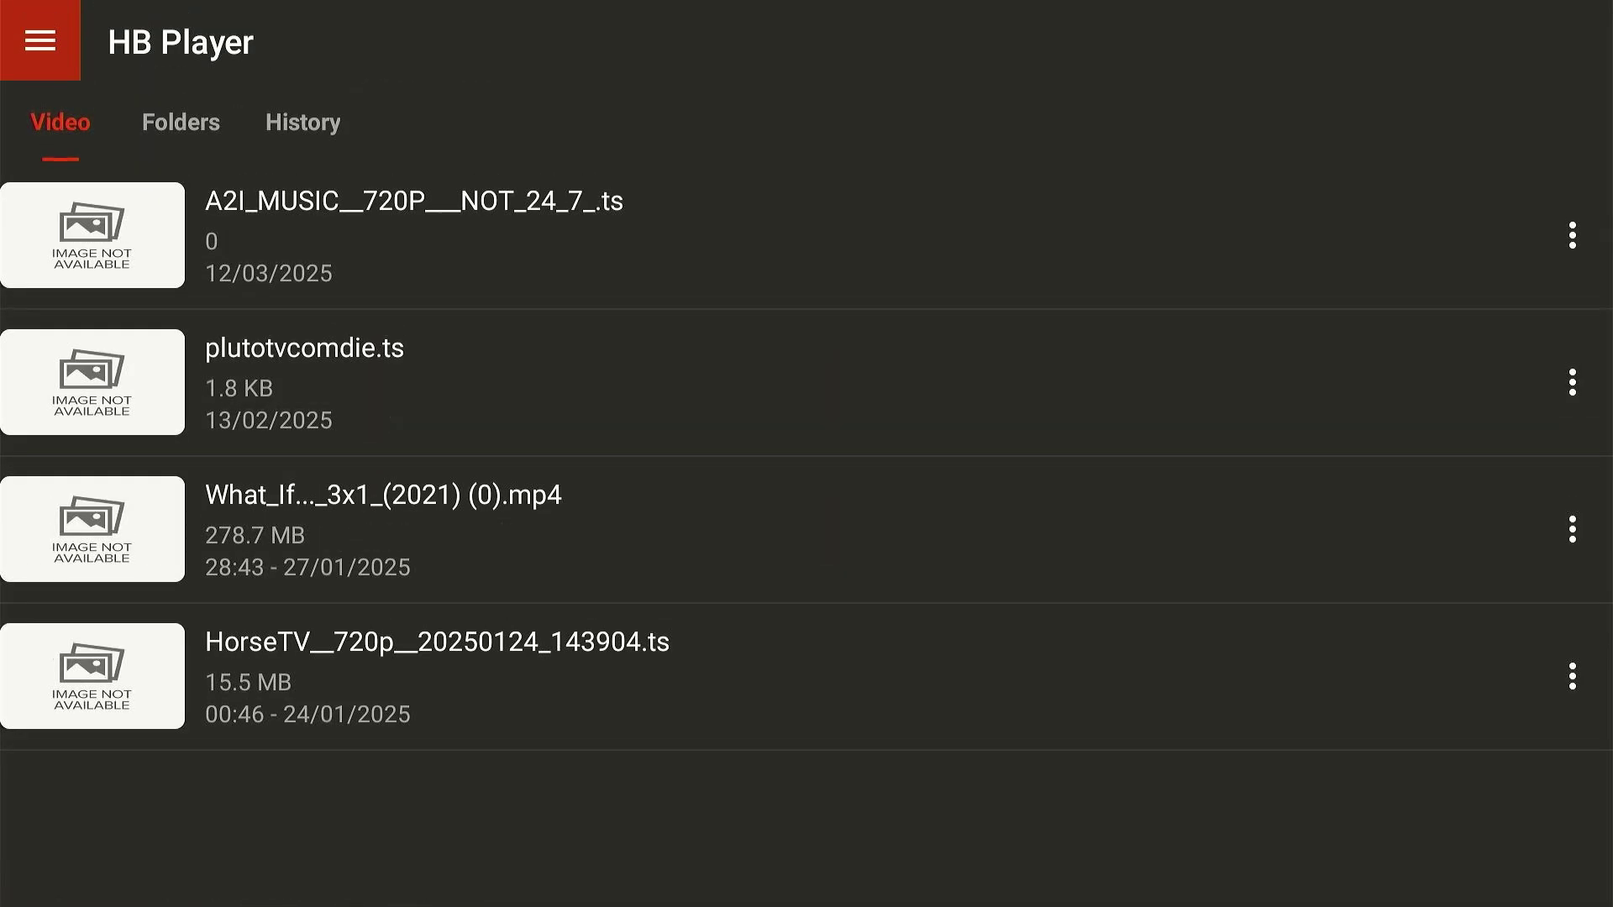
key("Down")
key("Down")
key("Down")
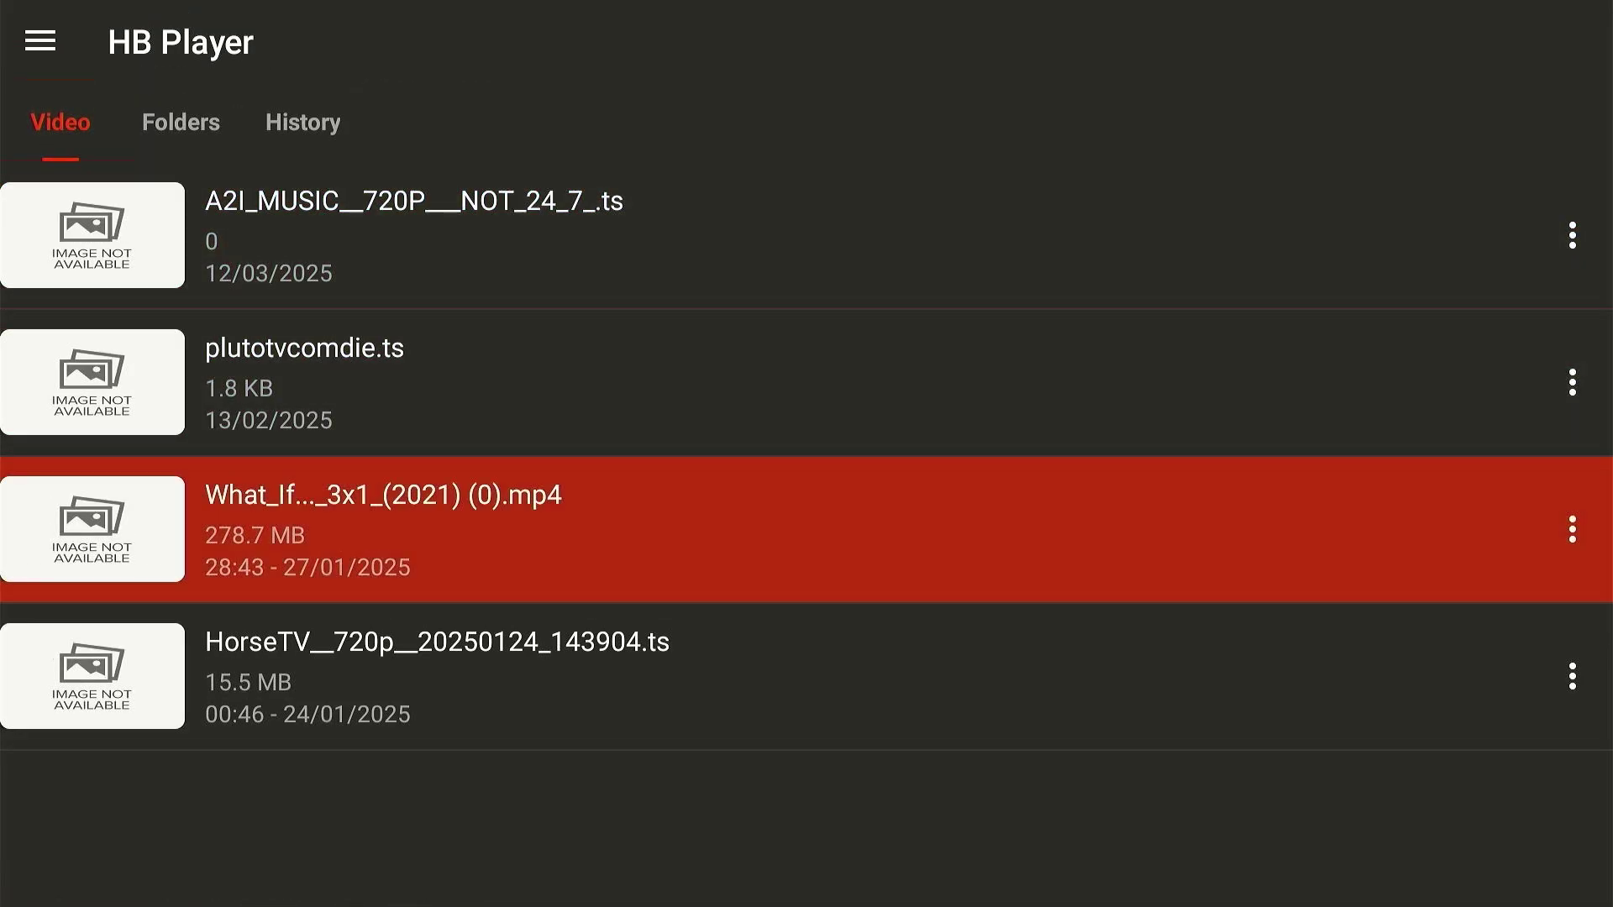
key("Down")
key("Up")
key("Up")
key("Up")
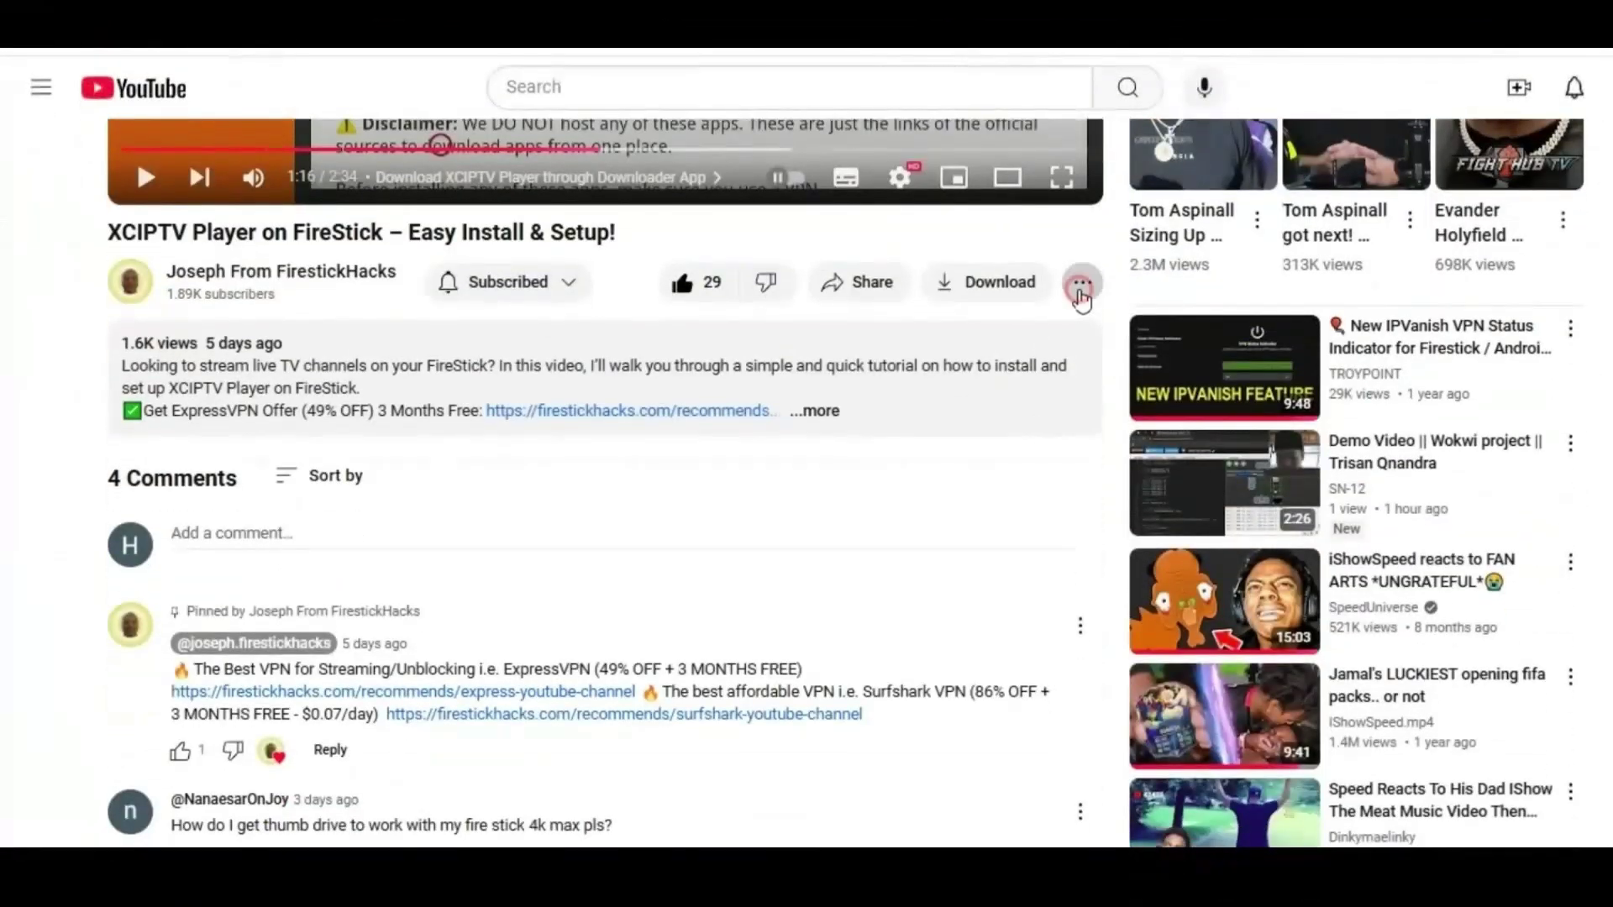
Step: Choose a $5 Super Thanks for the tutorial's creator and proceed to payment
left_click(1080, 291)
left_click(1136, 344)
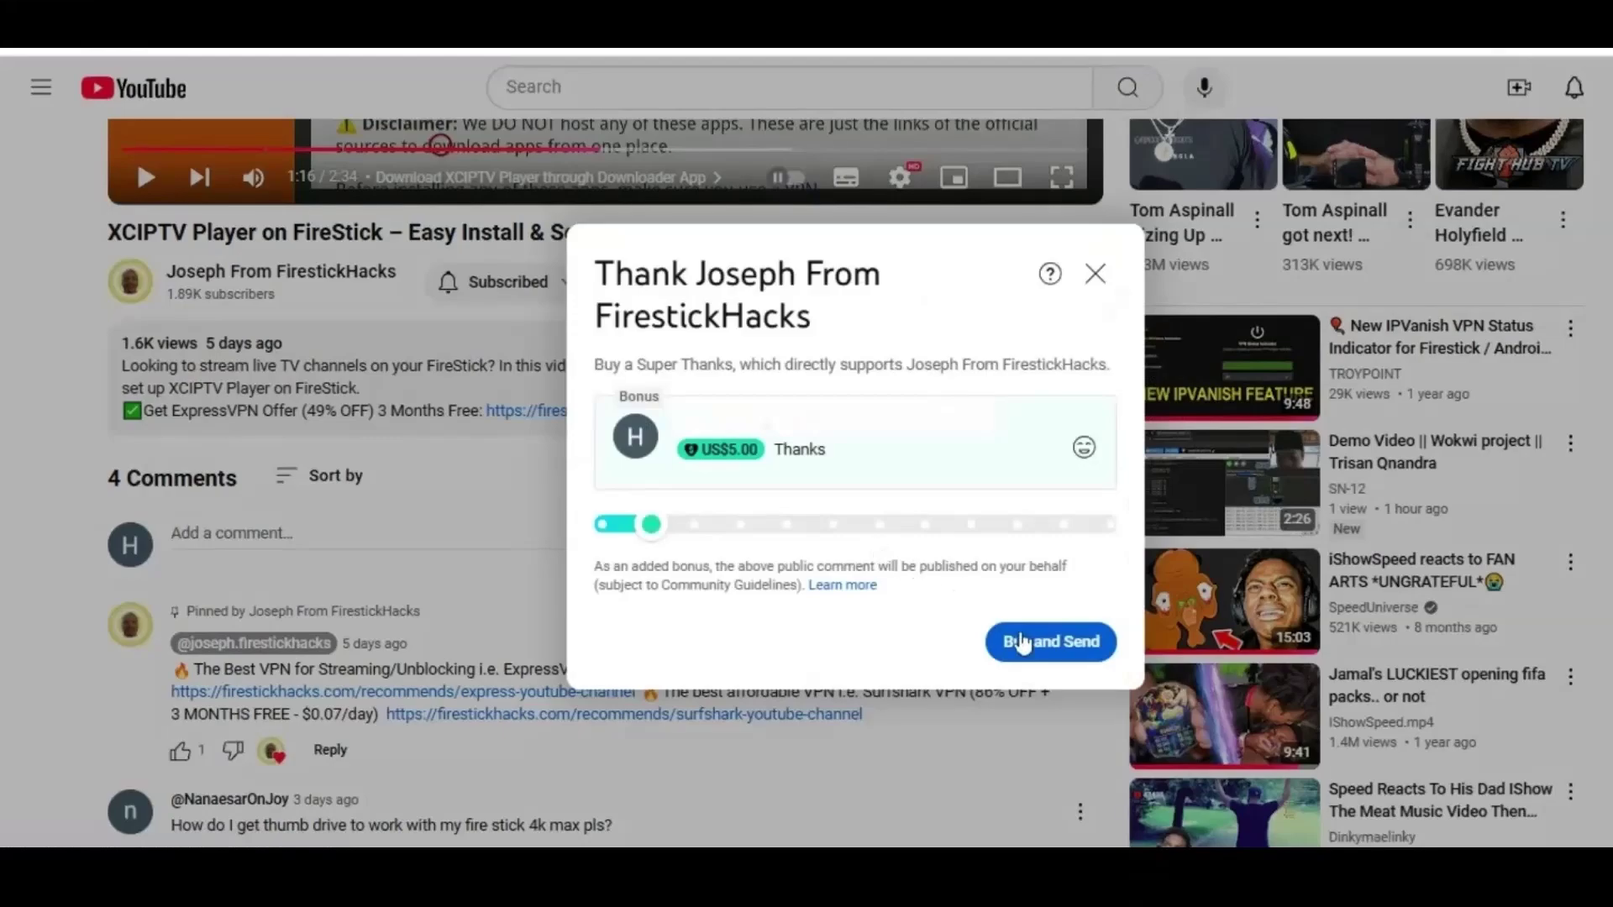
left_click(1030, 648)
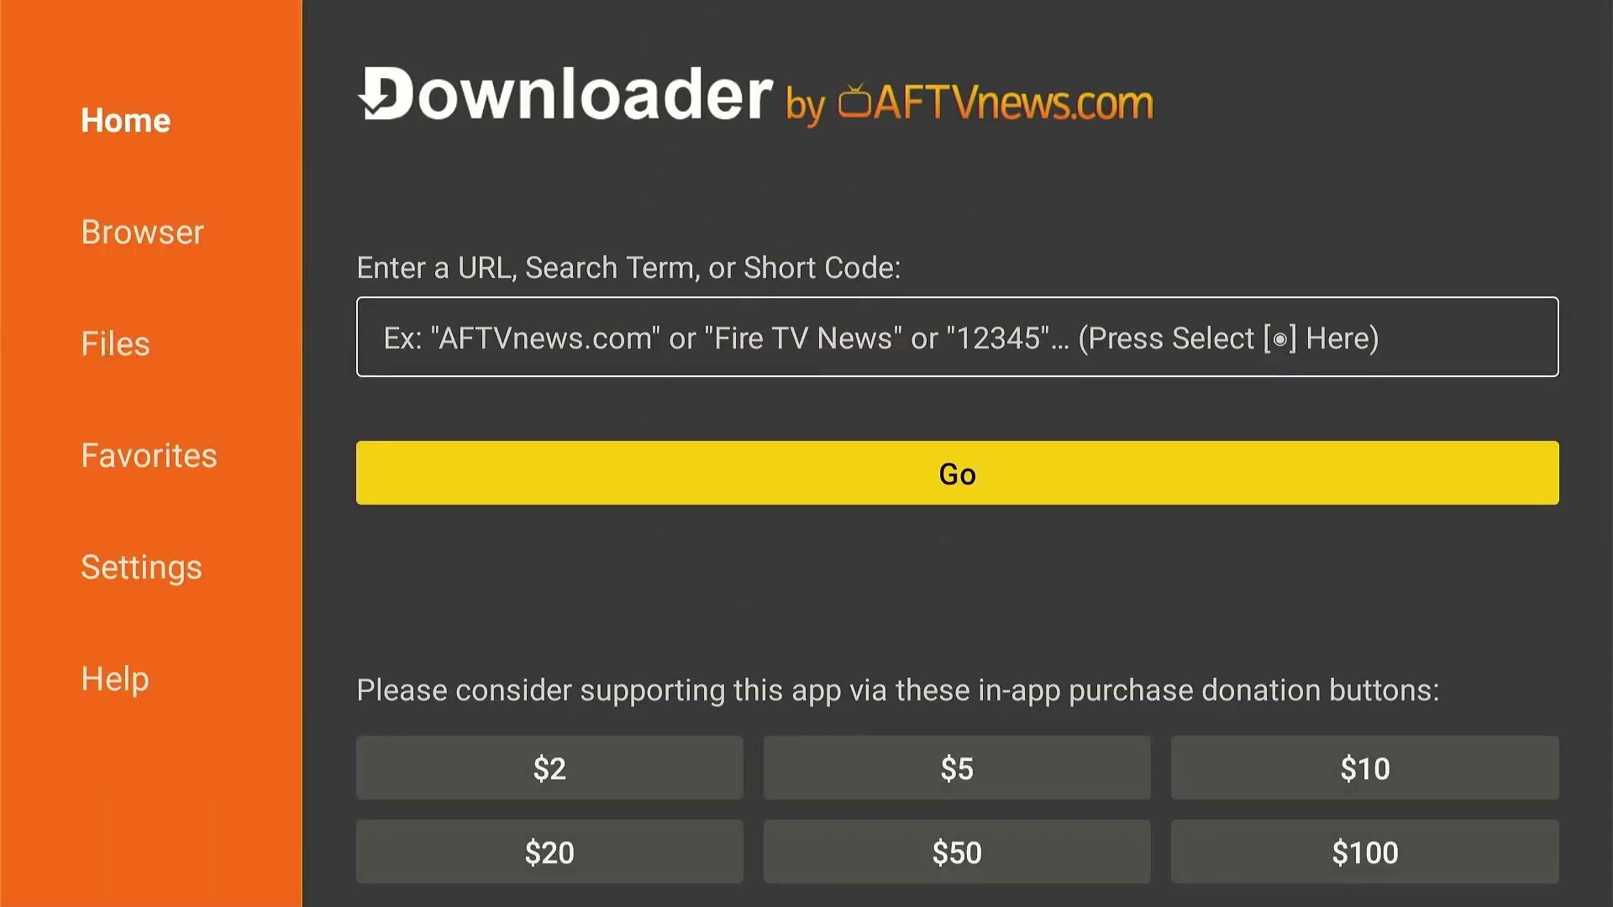
Step: Select Downloader's URL field and bring up the keyboard for code 730116
key("Up")
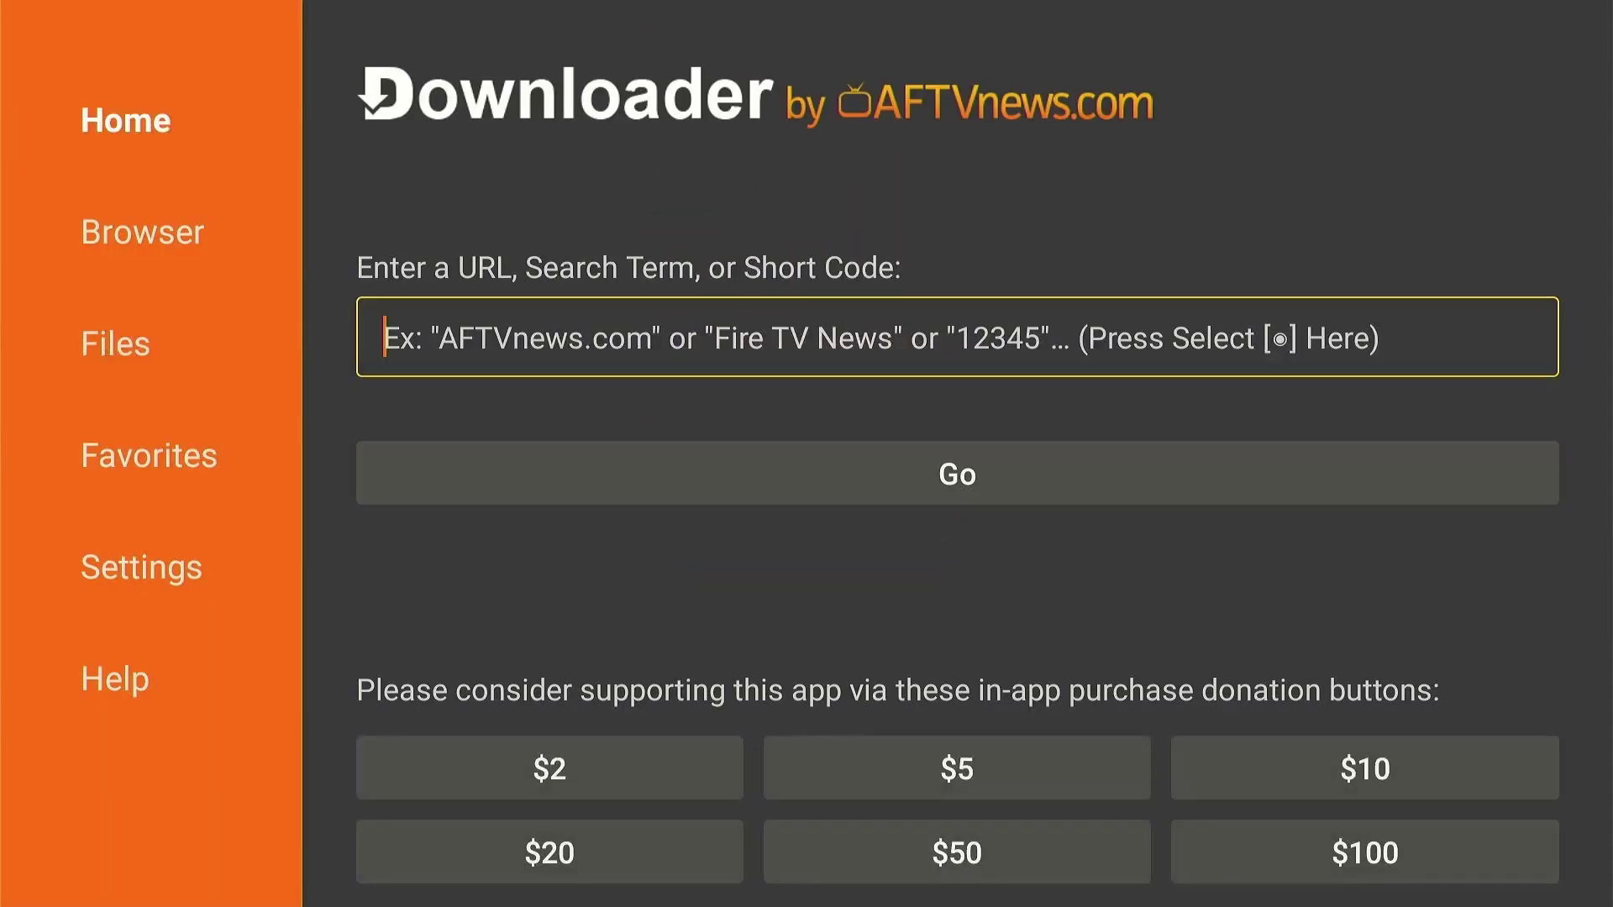
key("Return")
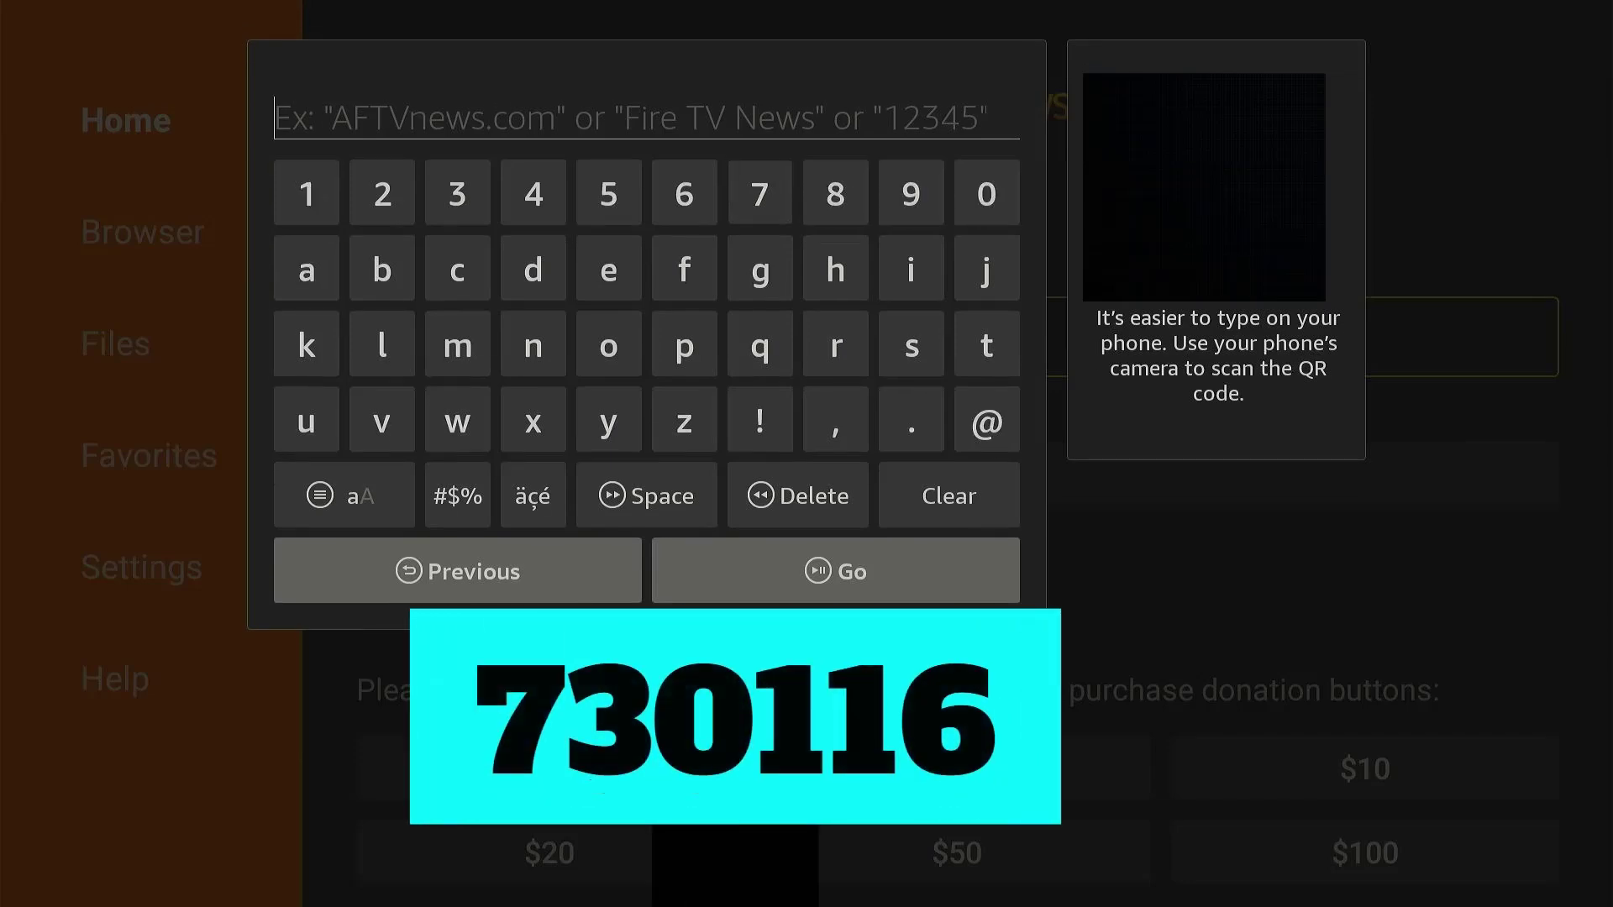
type("730116")
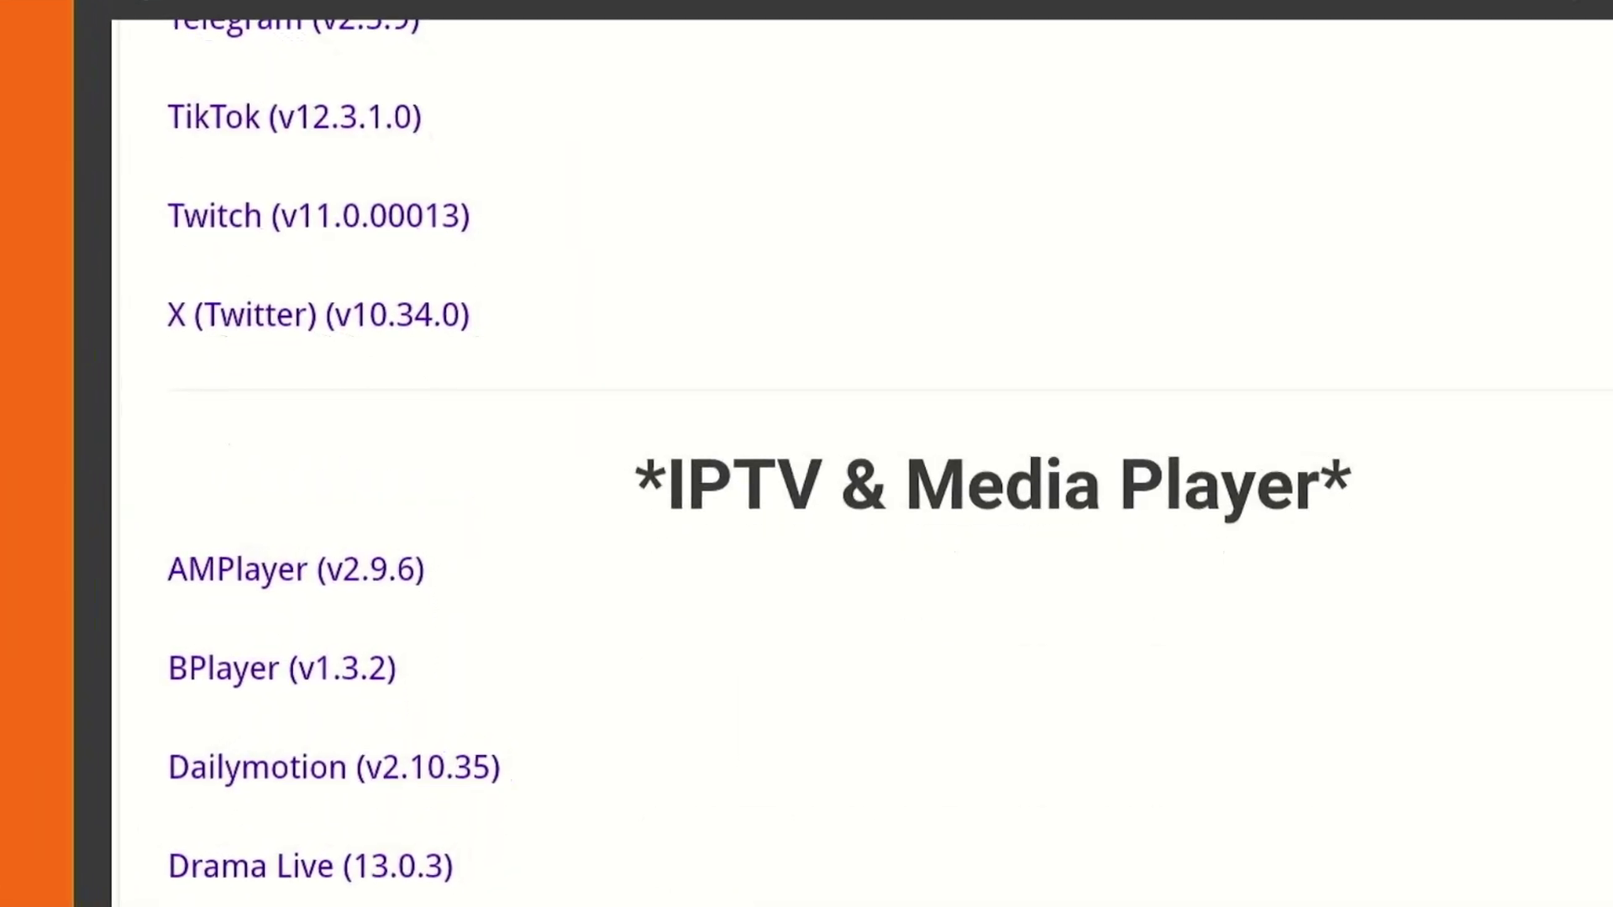
scroll(808, 454, "down", 5)
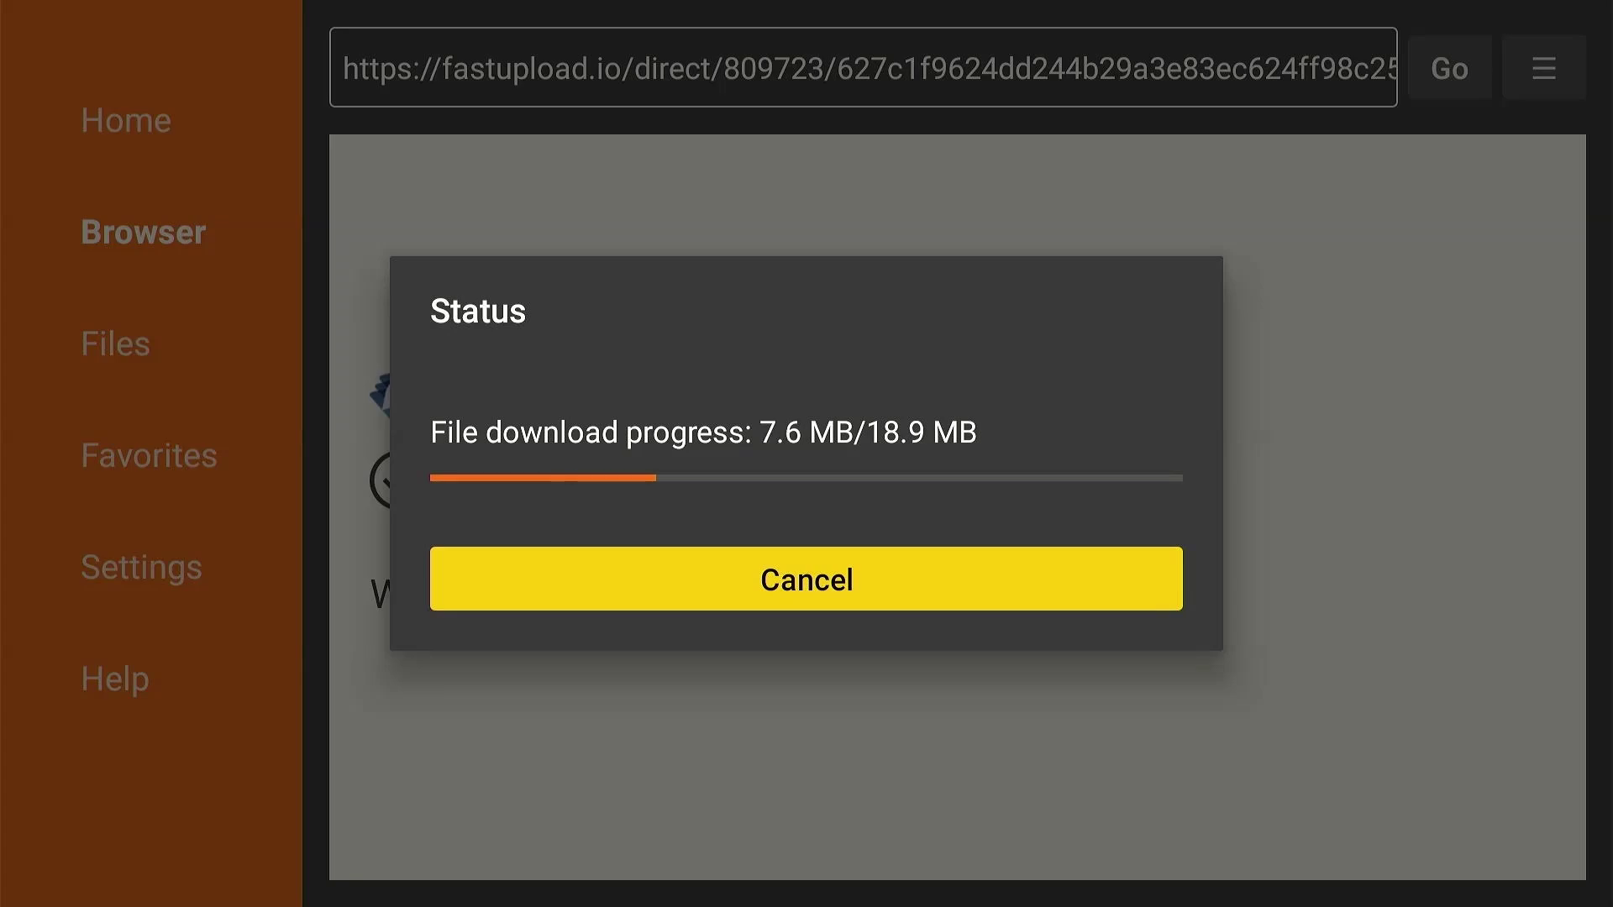
Step: Install HB Video Player and delete its downloaded installer file
key("Right")
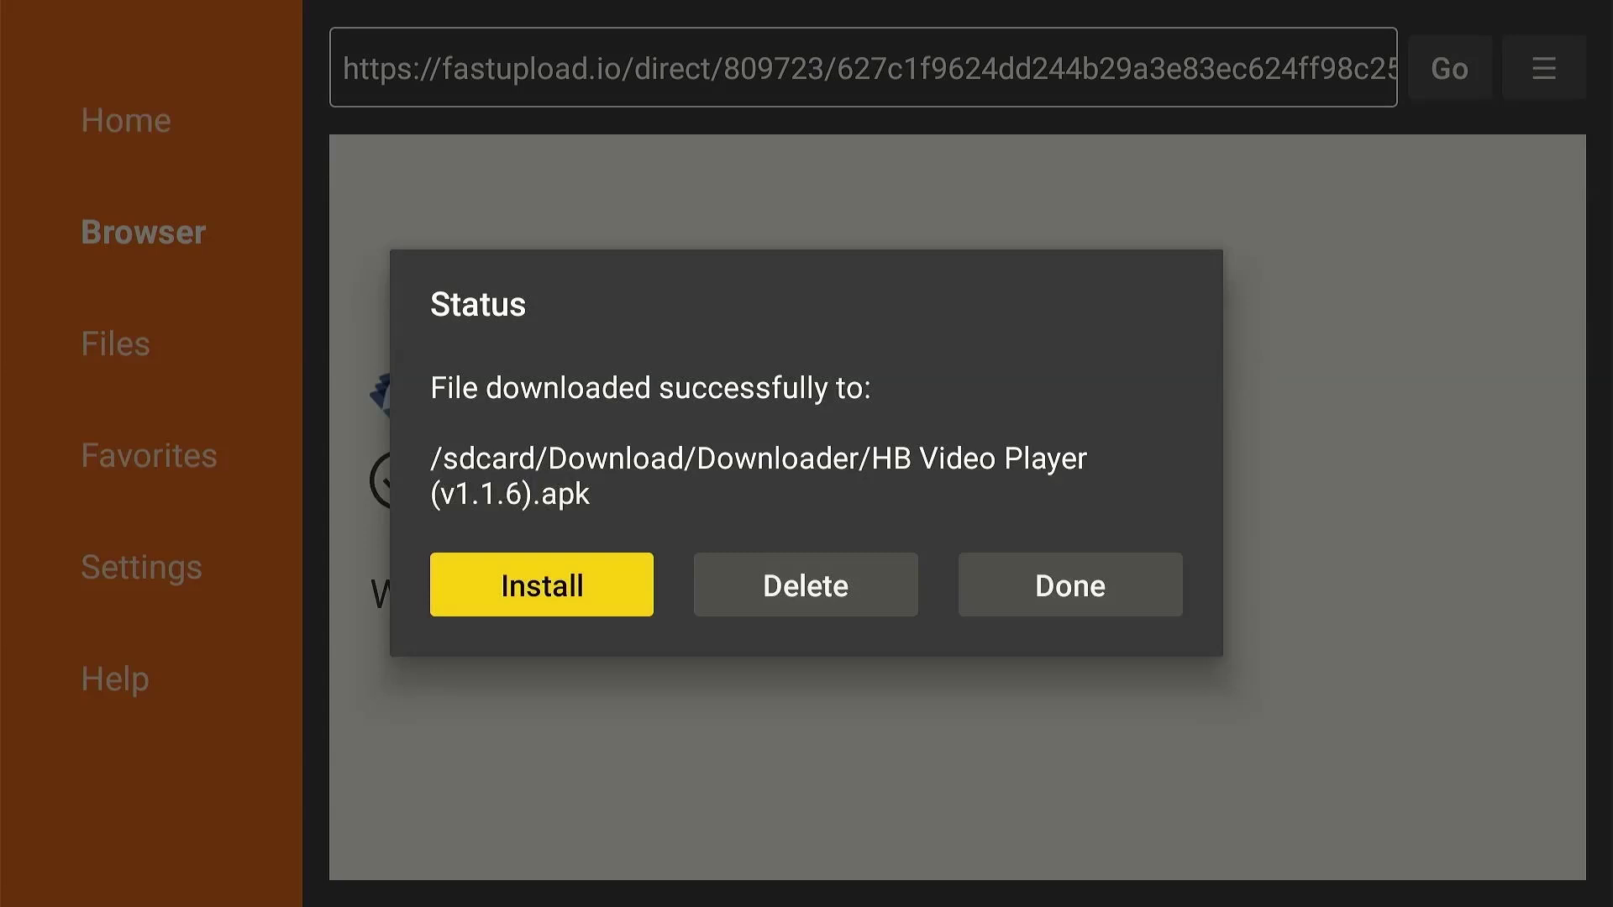
key("Right")
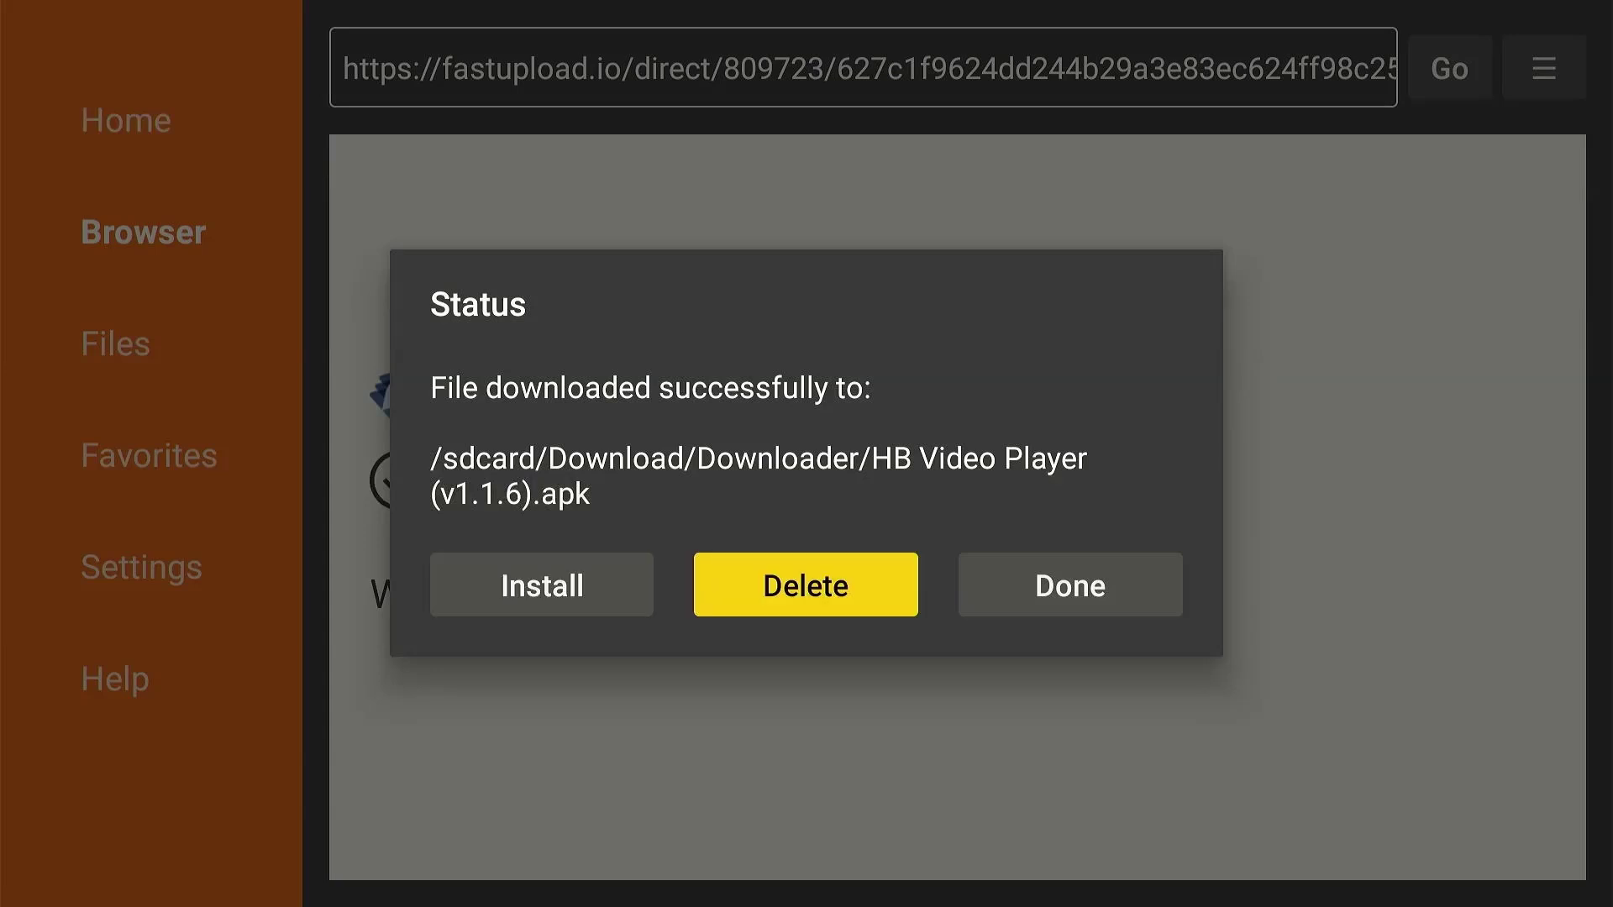
key("Return")
key("Left")
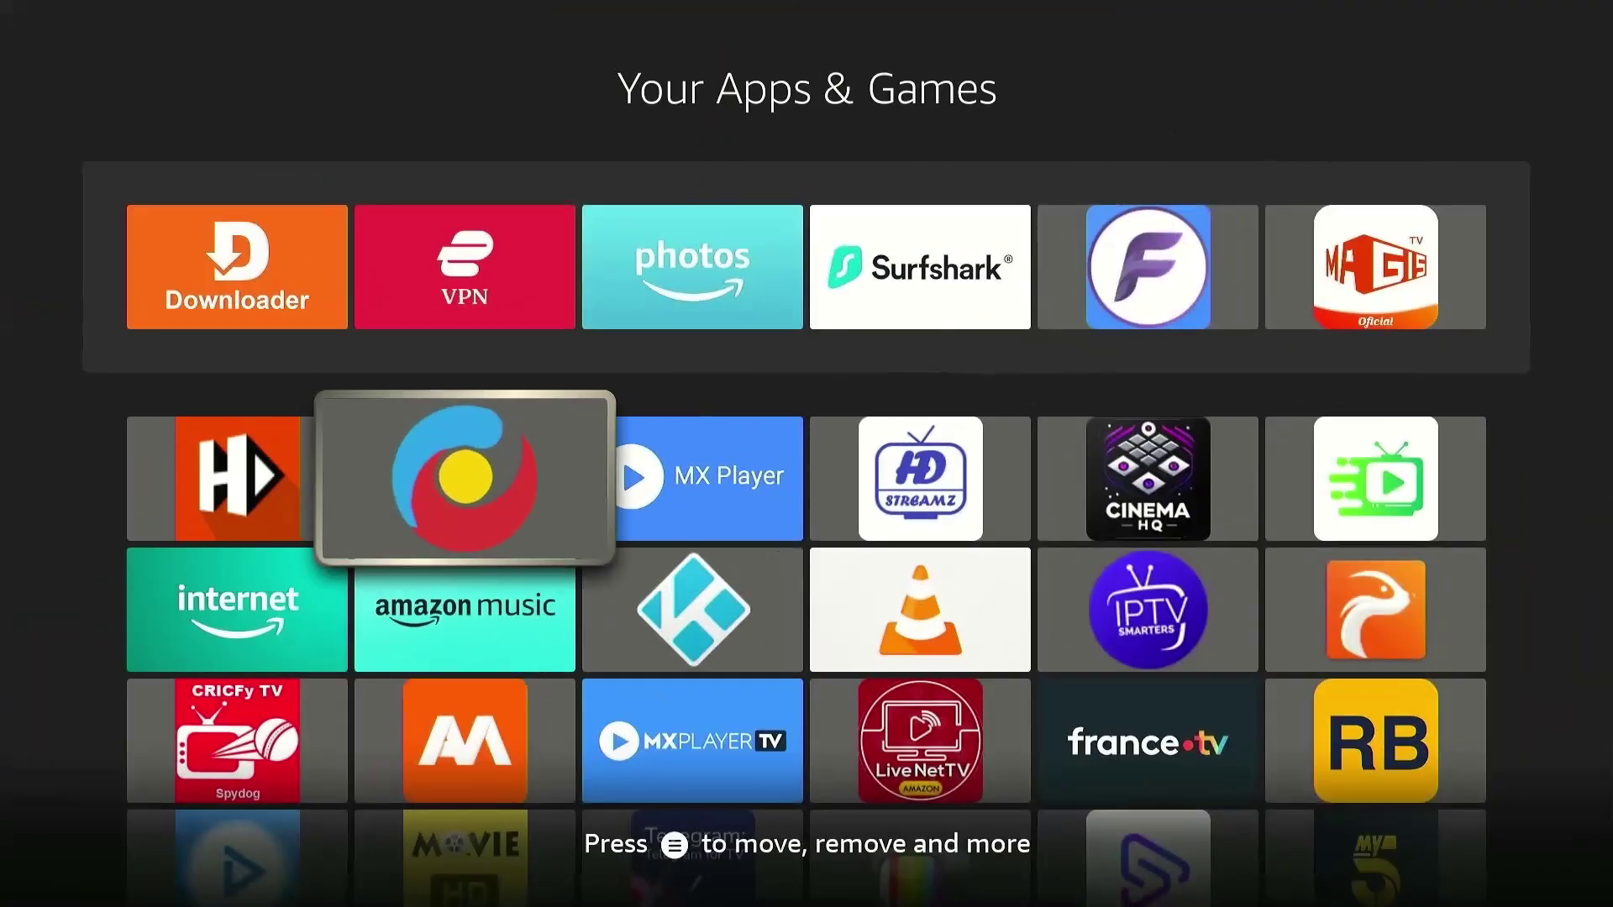
Step: Launch HB Player from the installed apps list
key("Down")
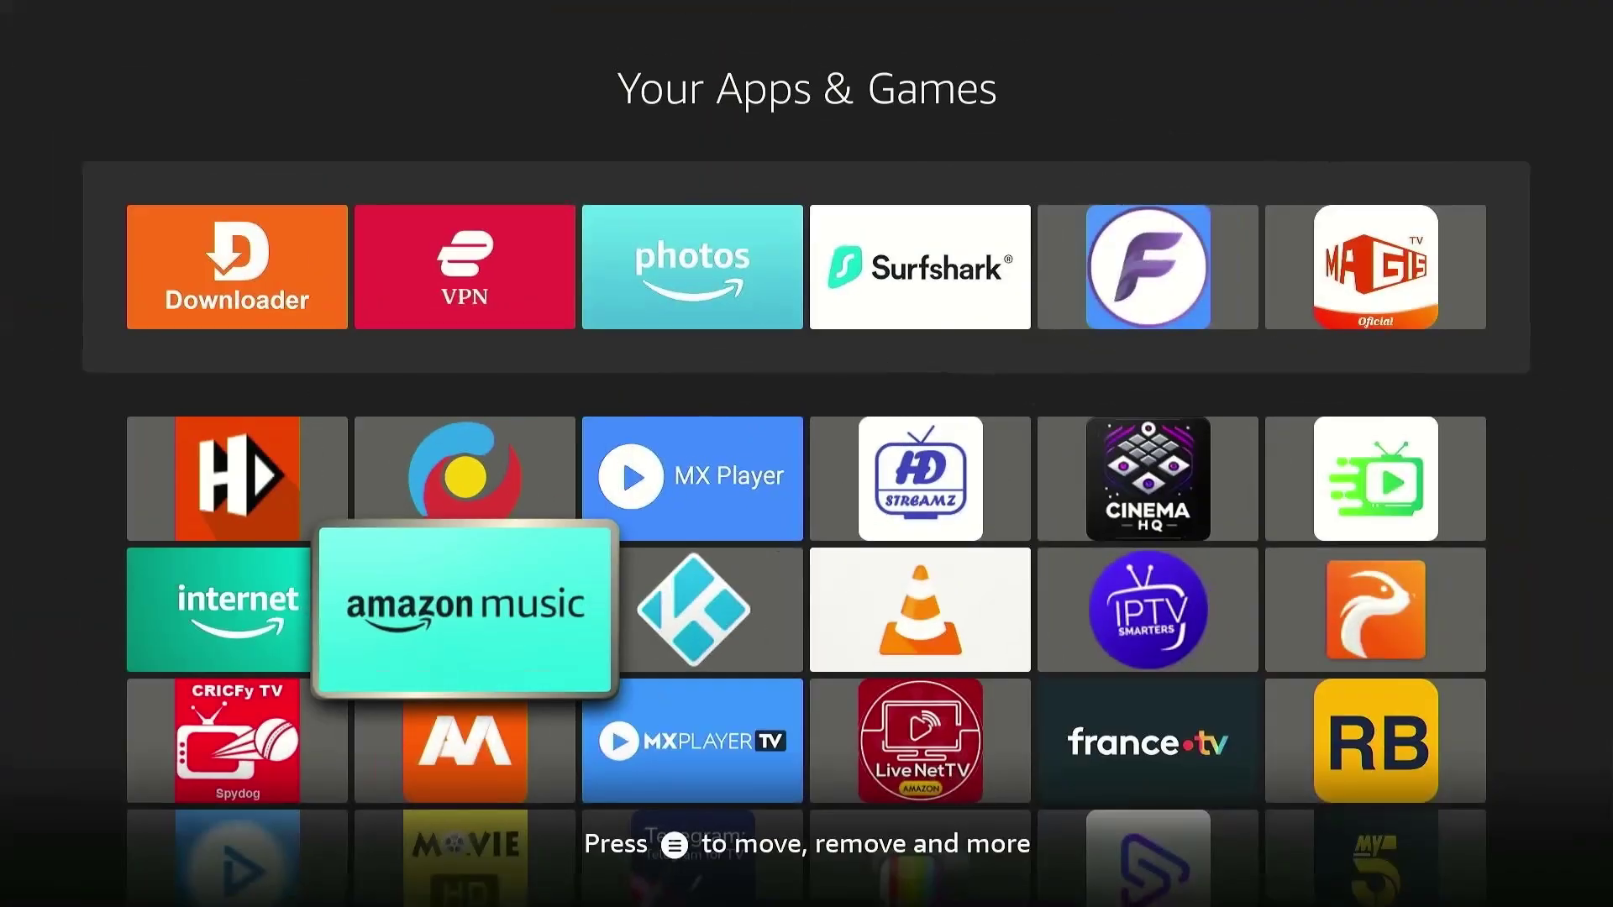
key("Right")
key("Right")
key("Right")
key("Right")
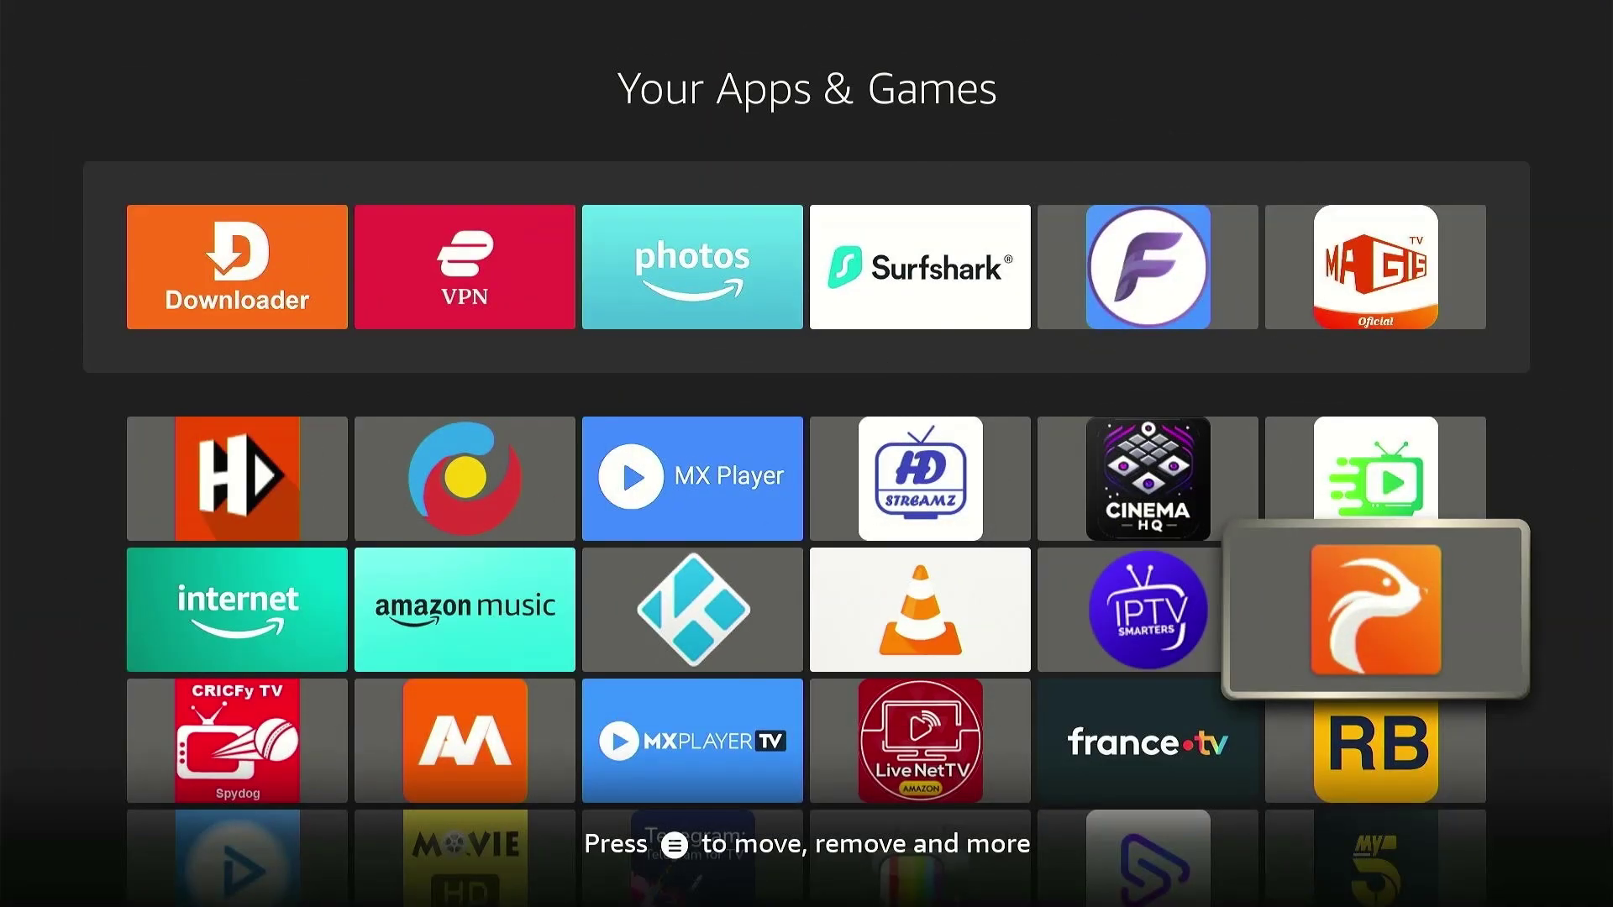
key("Return")
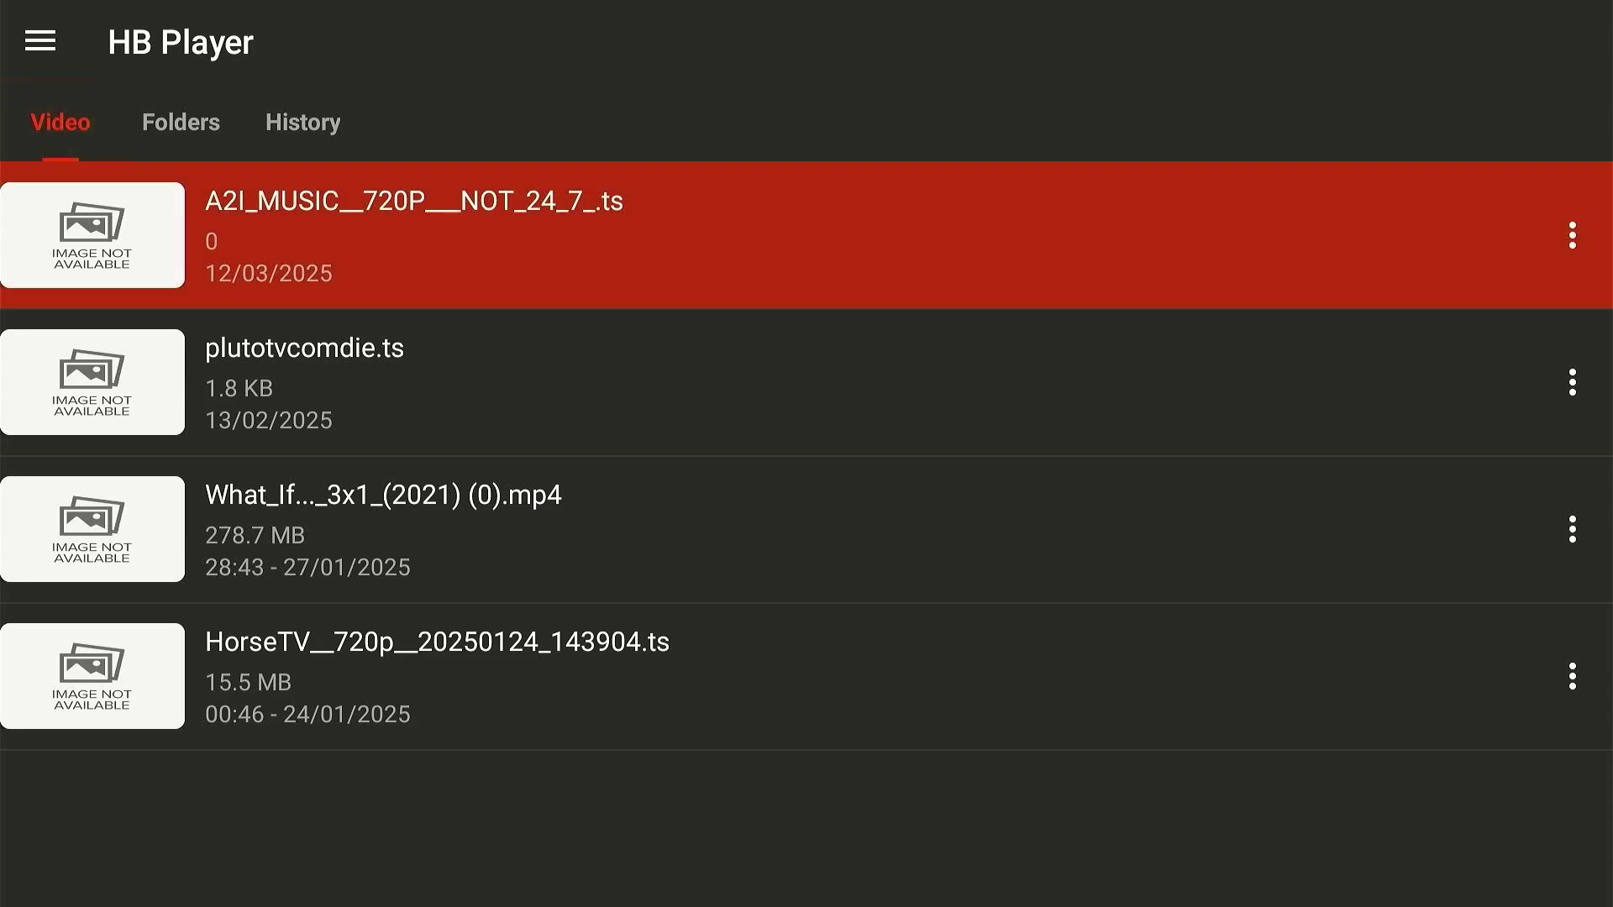
Step: Play What_If..._3x1_(2021) (0).mp4 from the Video list, then stop playback
key("Down")
key("Down")
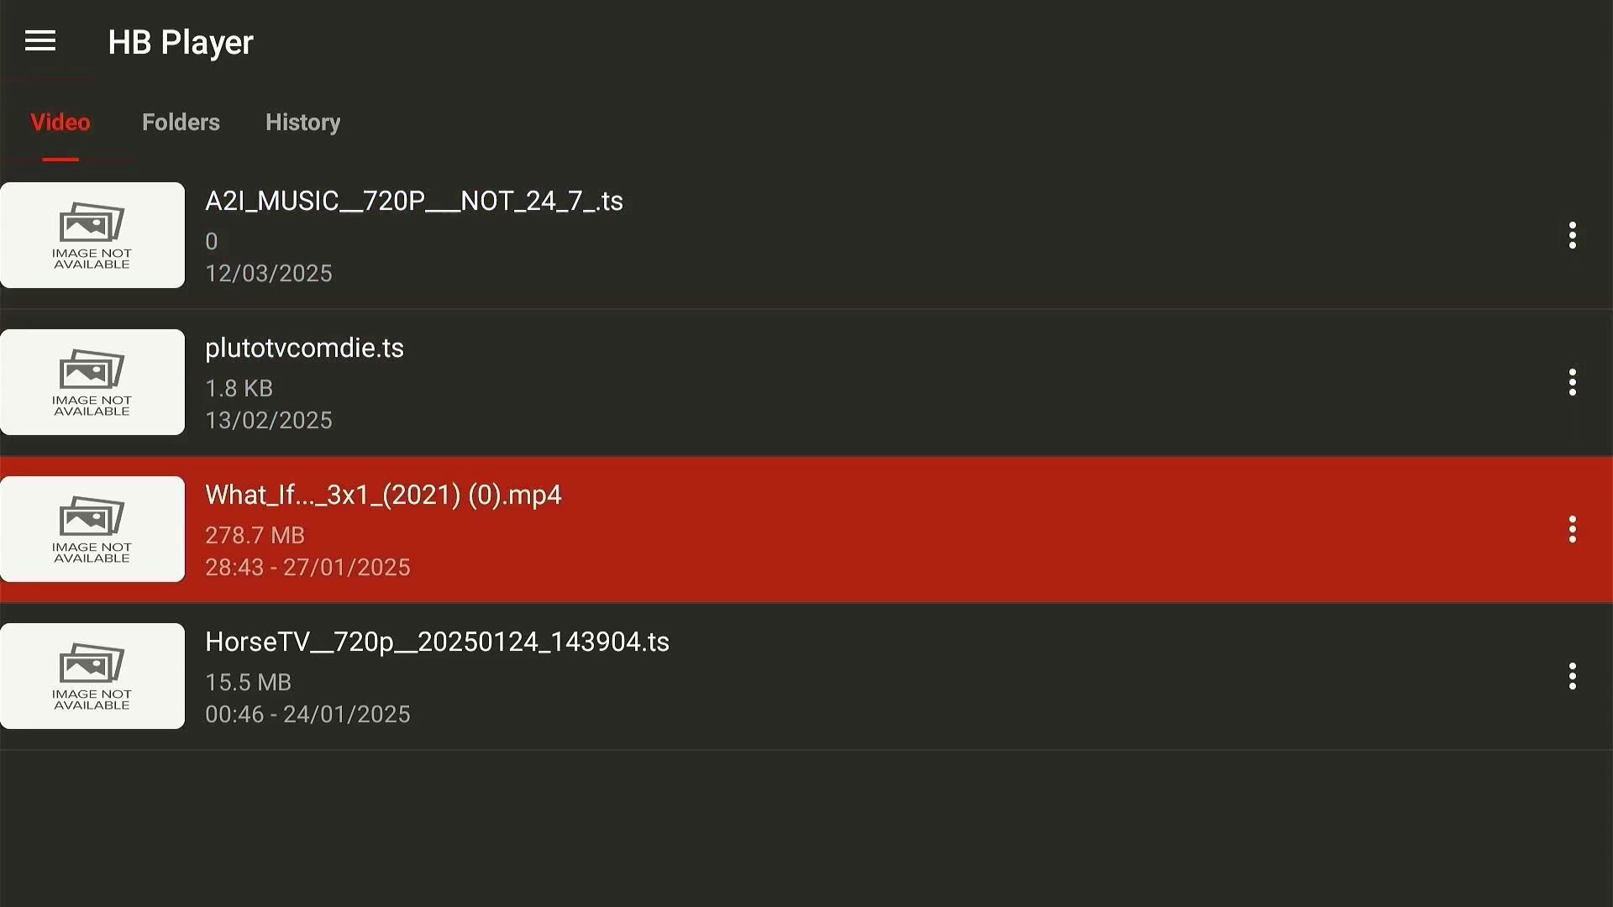
key("Down")
key("Up")
key("Up")
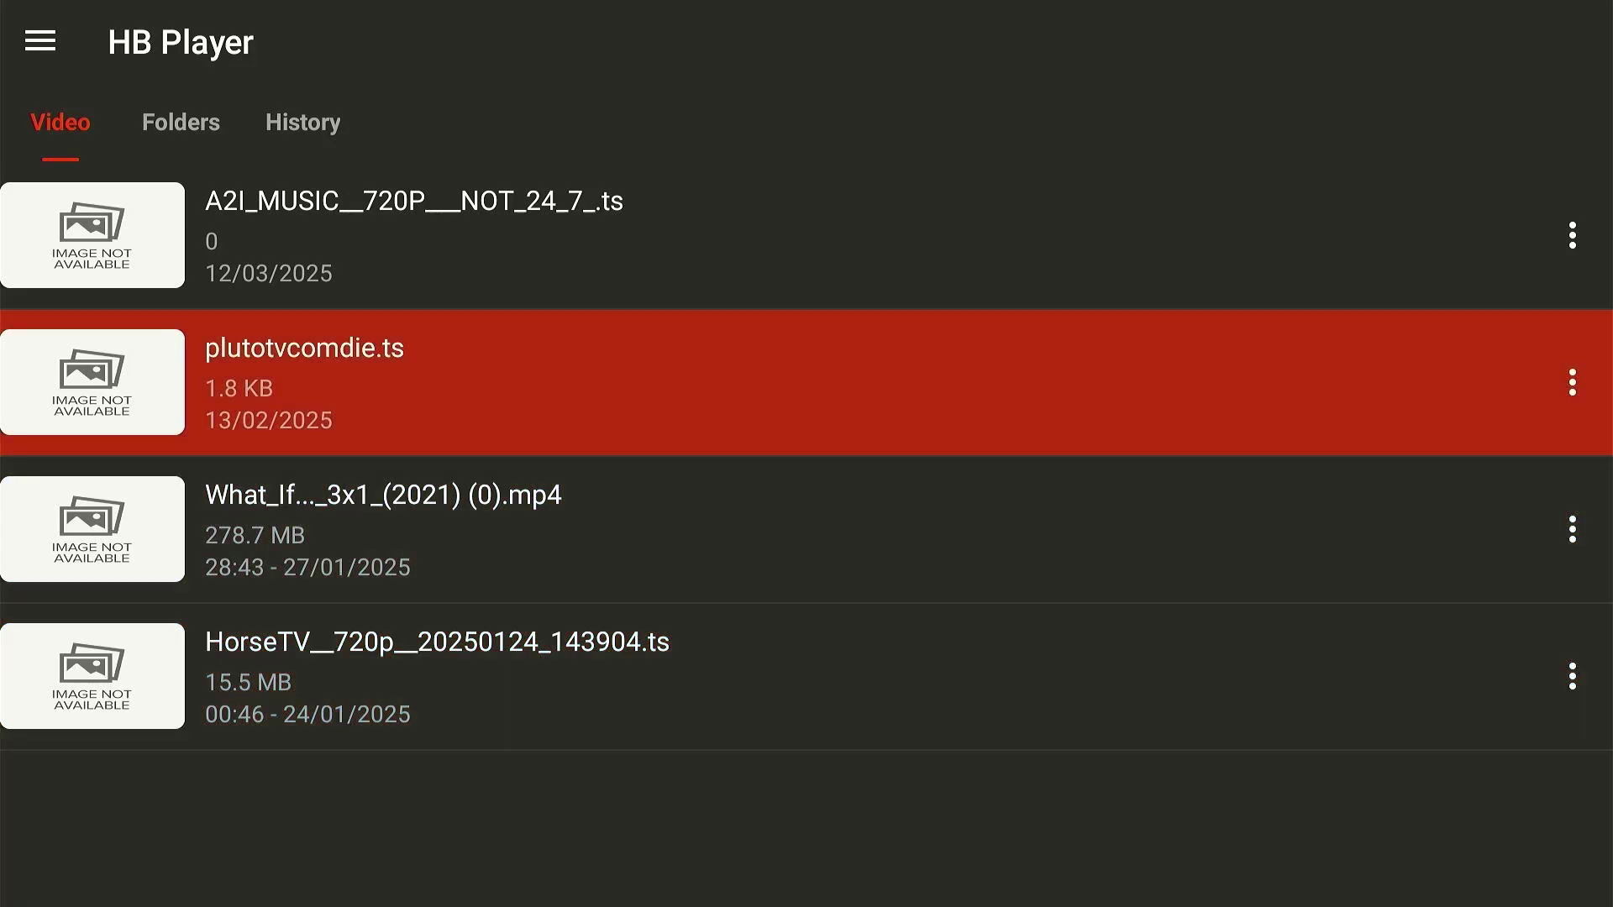
key("Down")
key("Return")
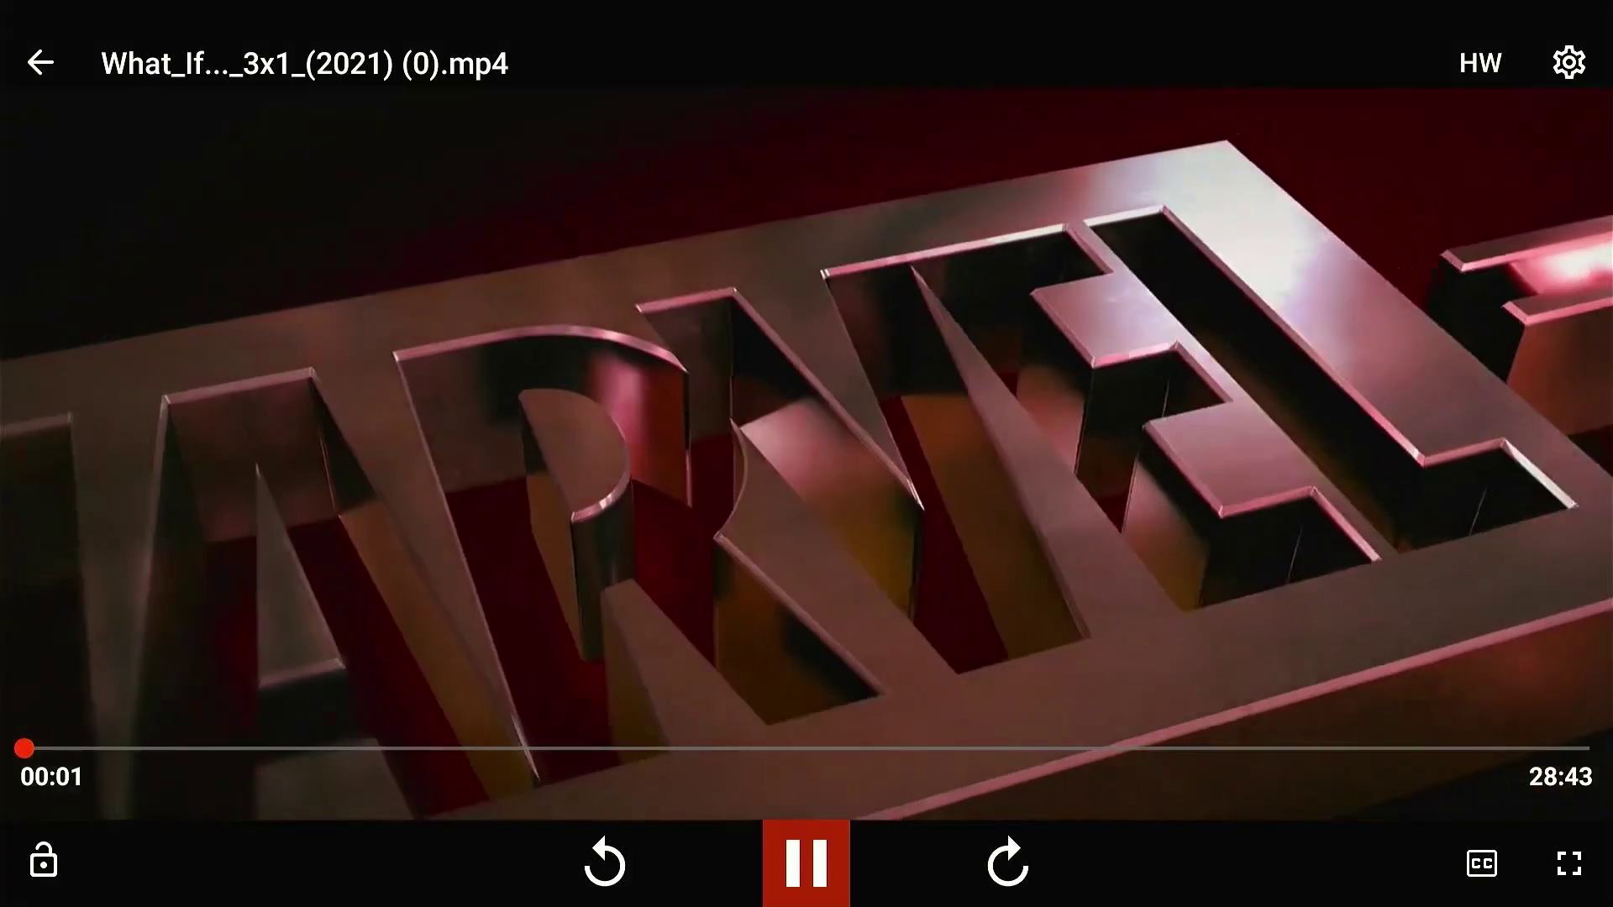
key("Escape")
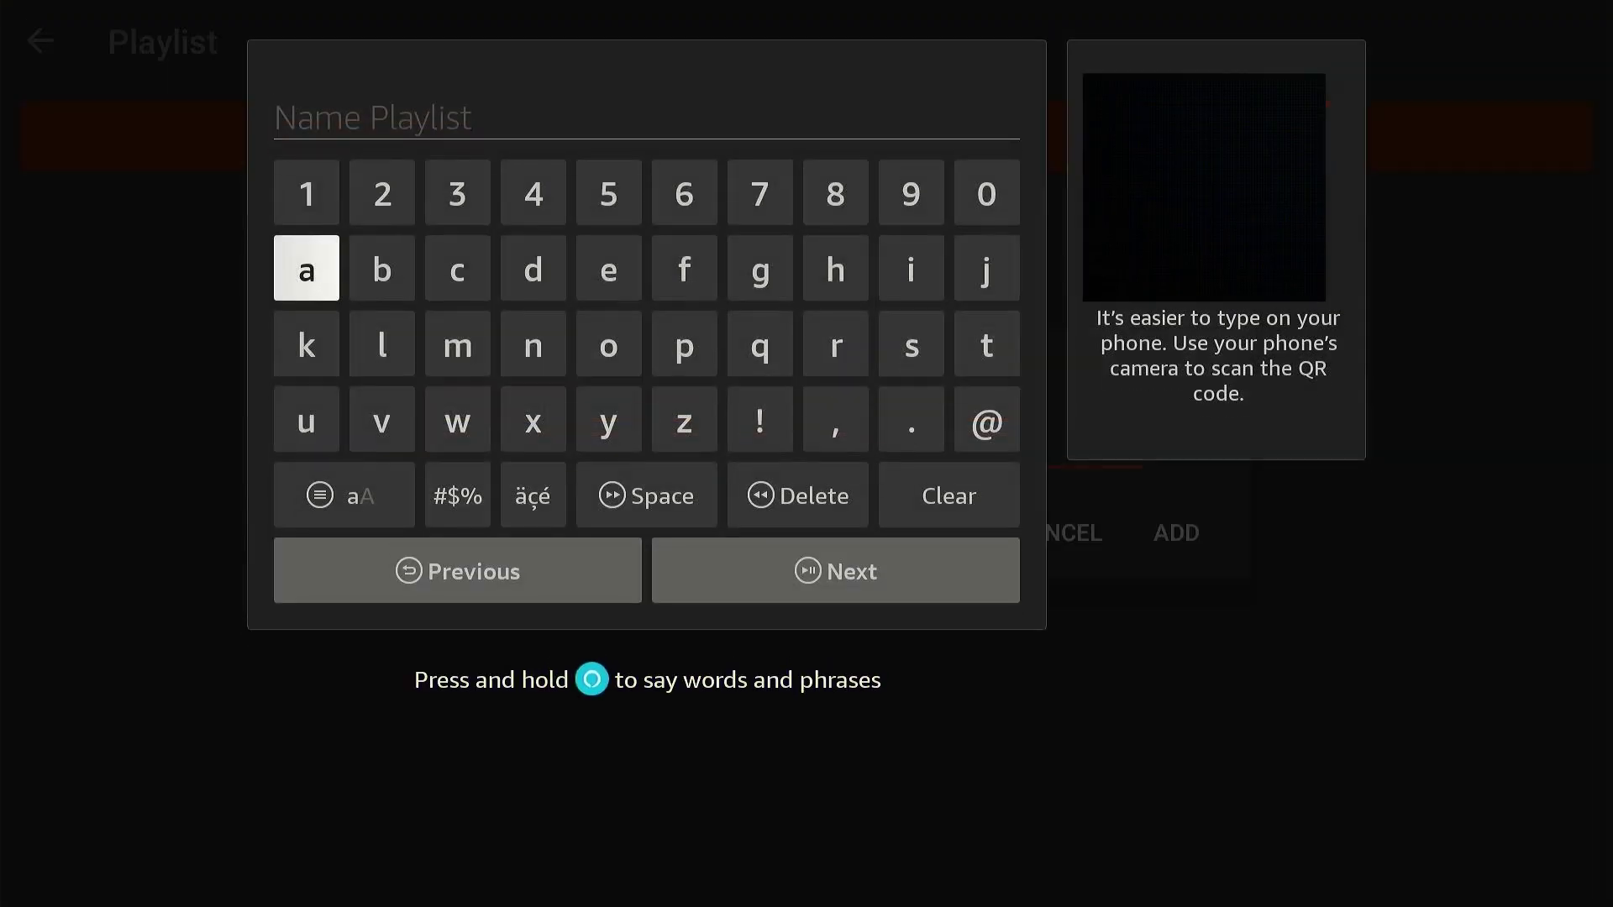
Step: Confirm the name 'abc' and add the new playlist
key("Down")
key("Right")
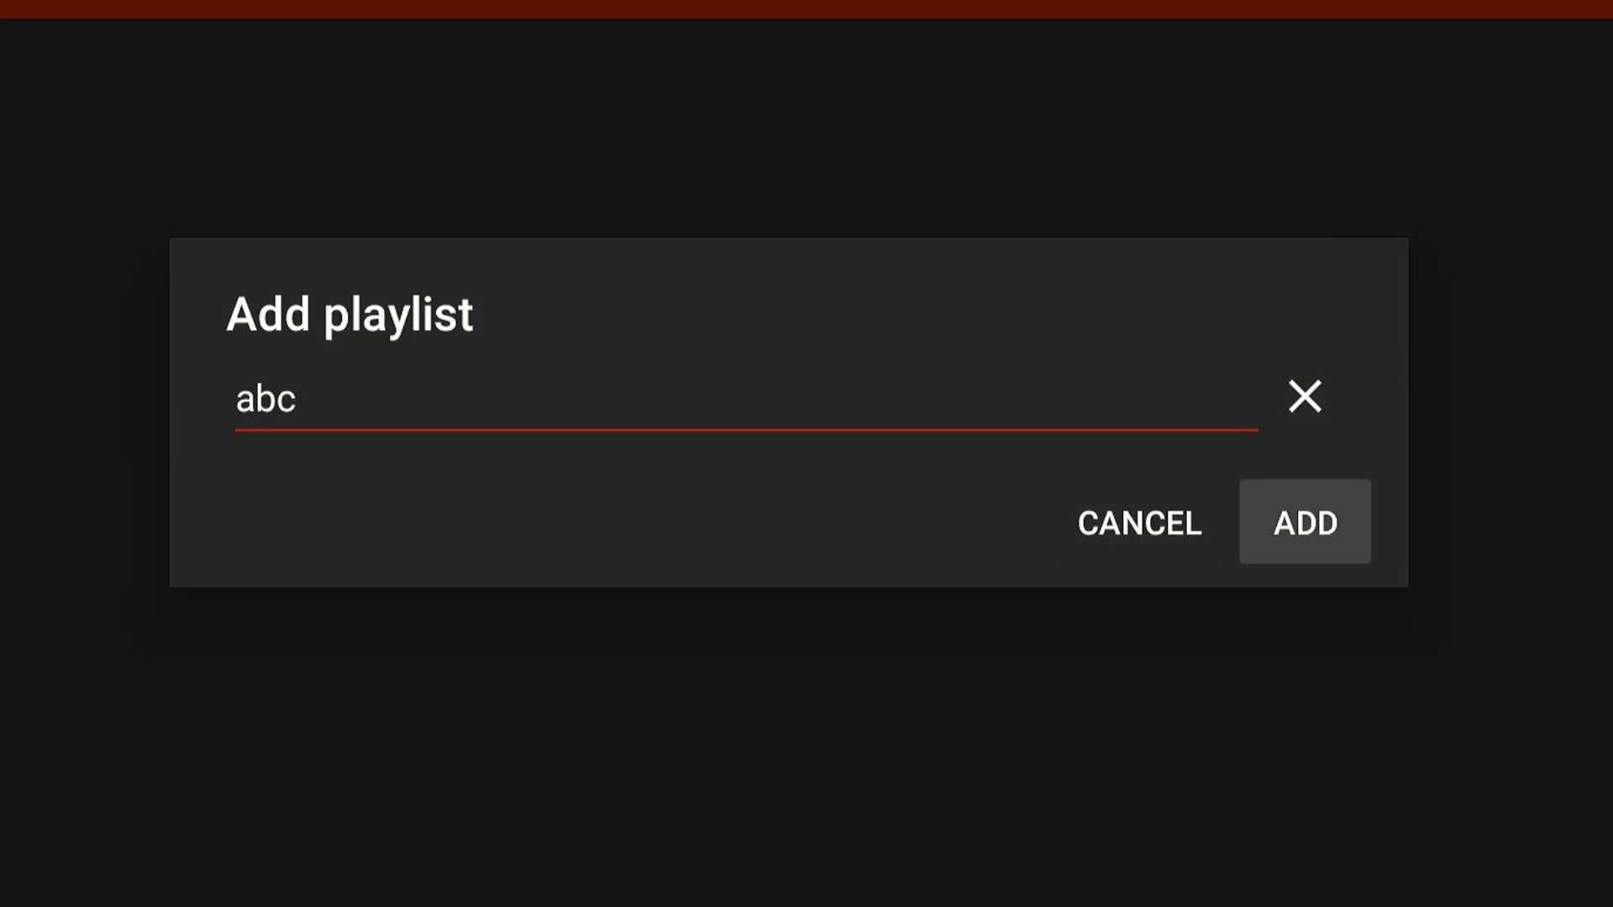
key("Return")
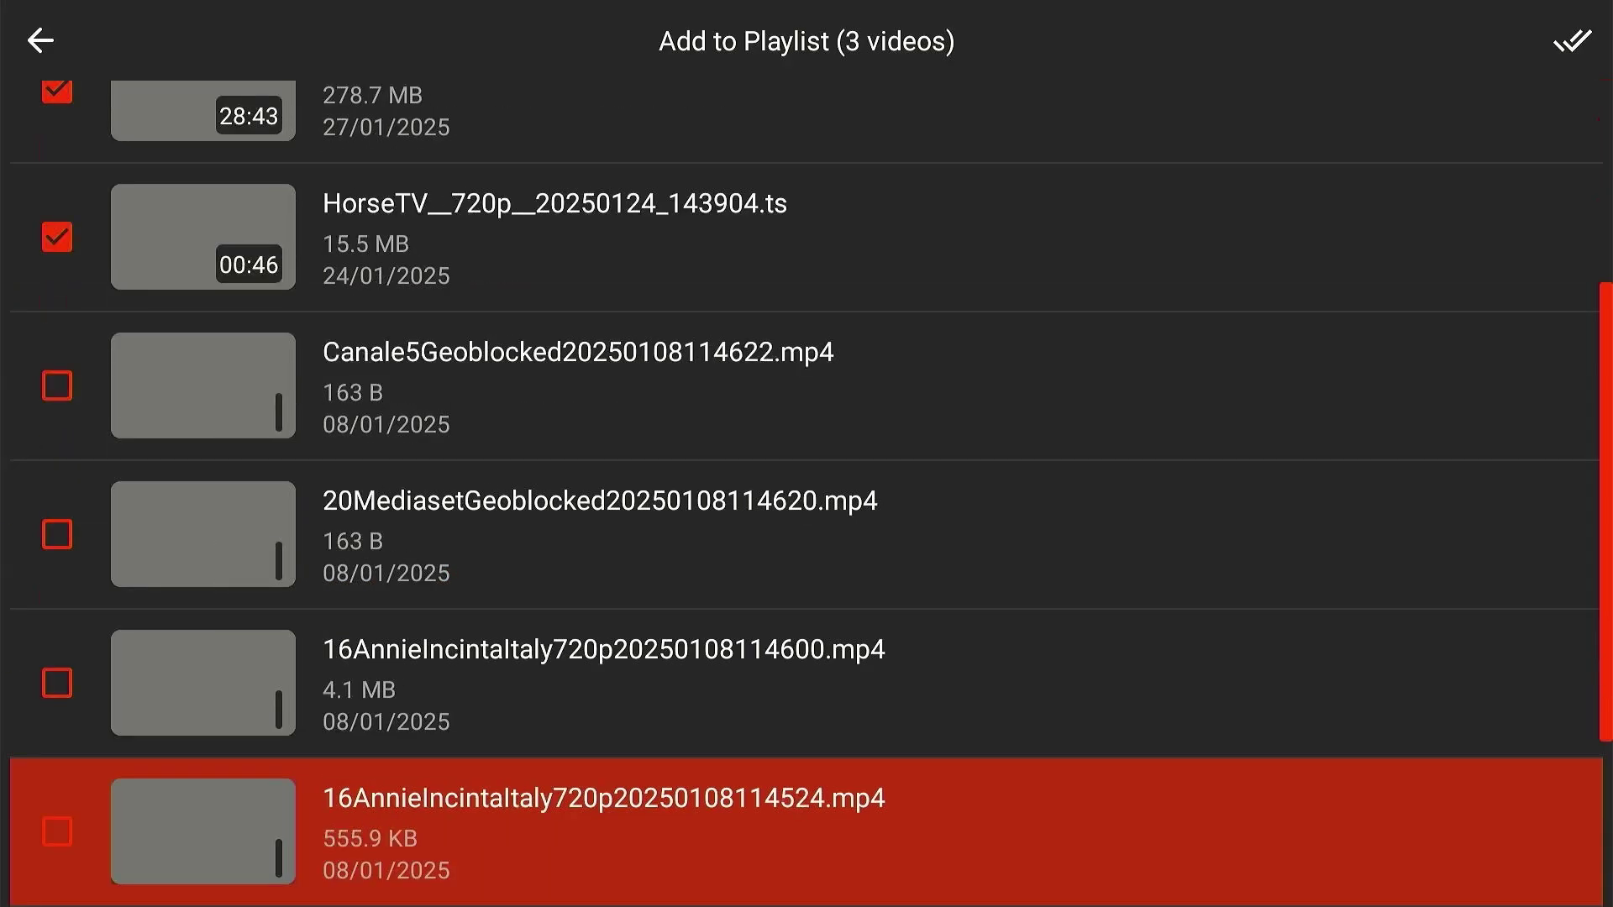
key("Down")
Step: Finish ticking videos and confirm adding them to playlist 'abc'
key("Up")
key("Up")
key("Up")
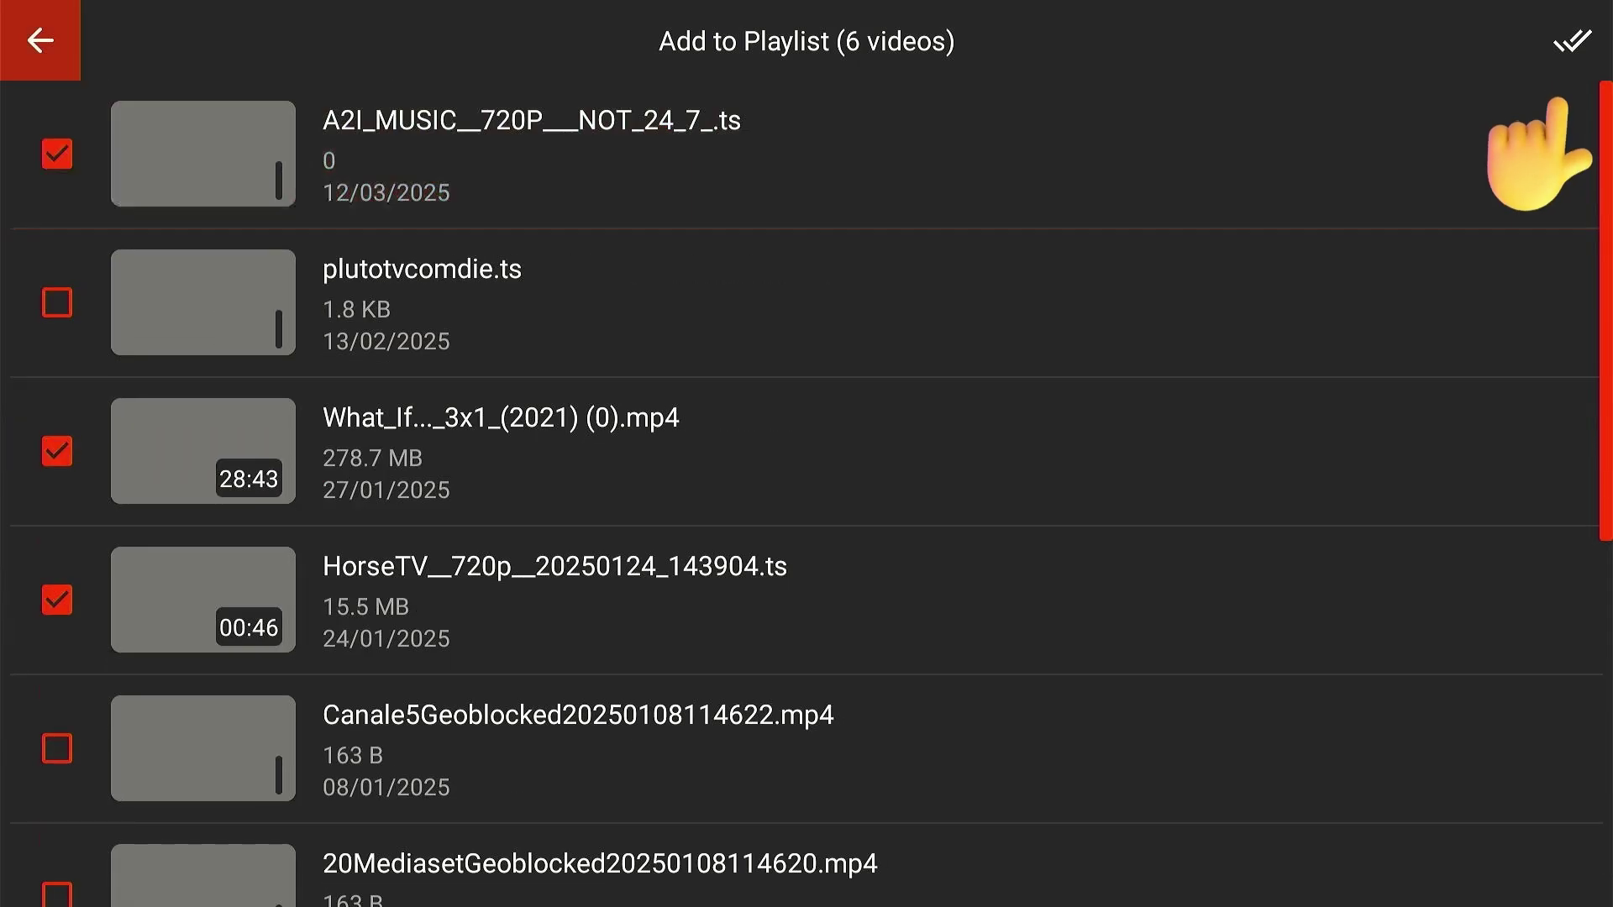
key("Right")
key("Return")
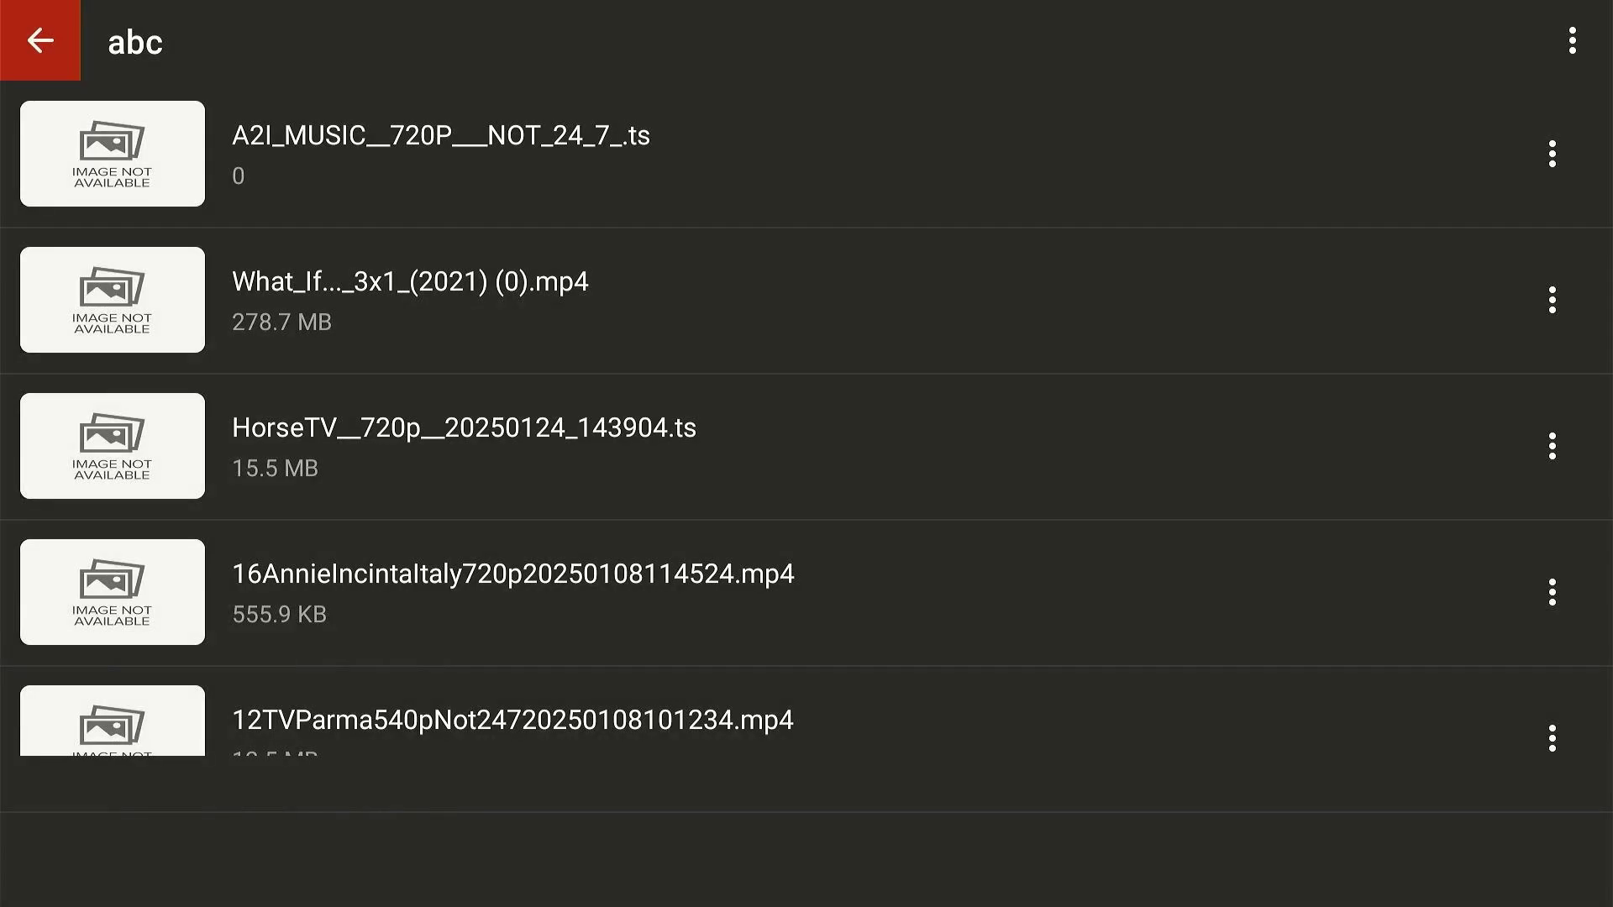
Step: Open Settings from the main menu and the Subtitle Background Color picker
key("Return")
key("Down")
key("Down")
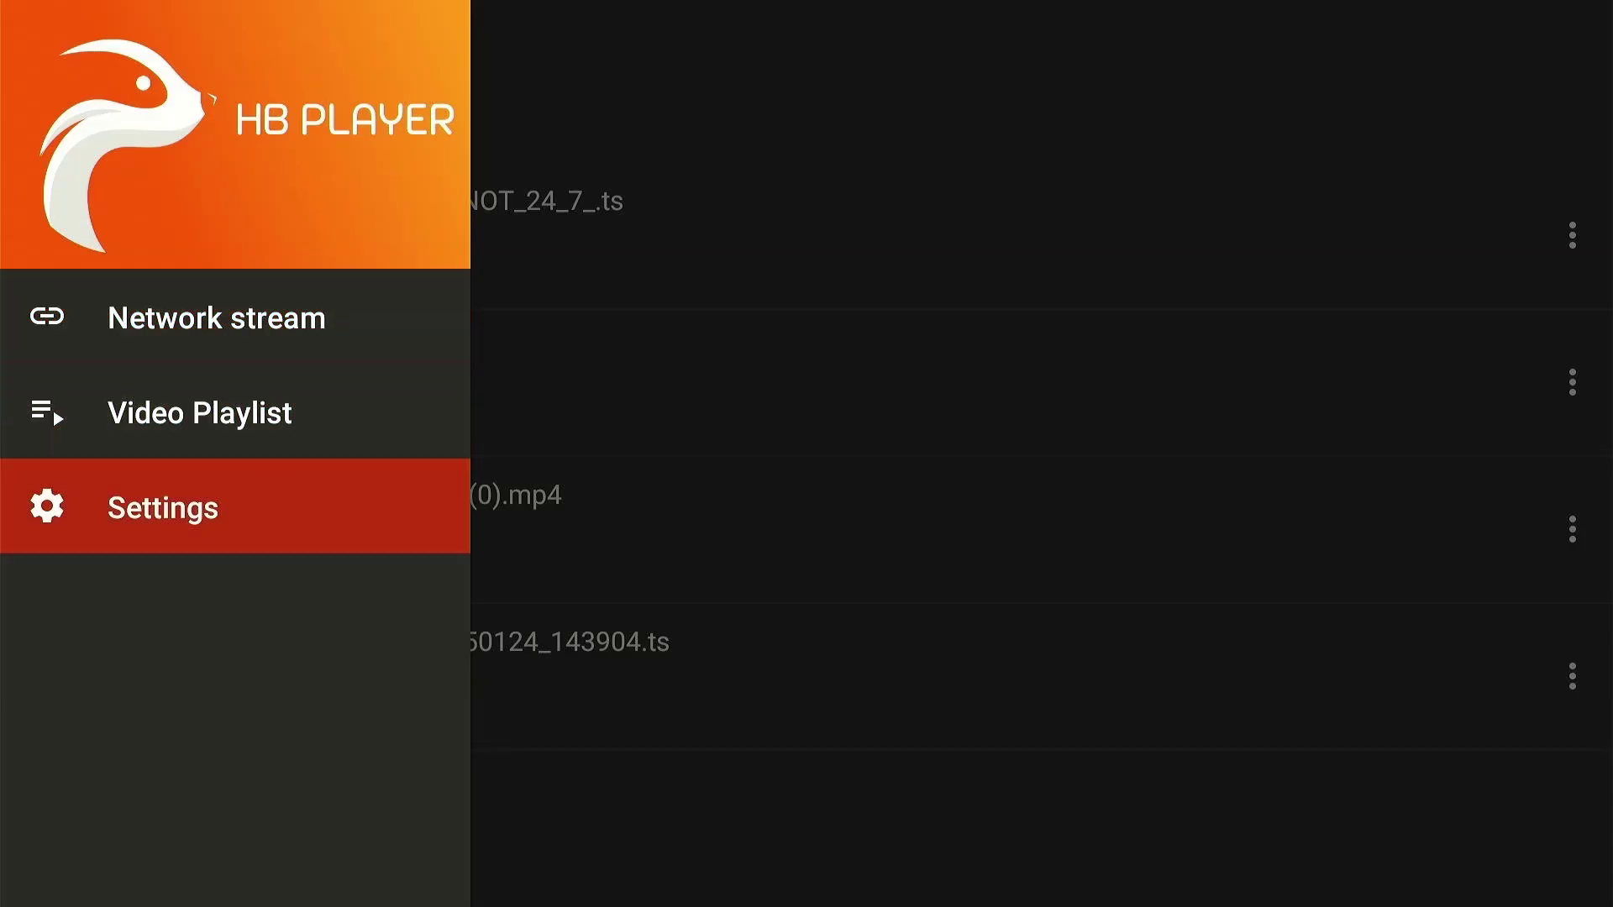
key("Return")
key("Down")
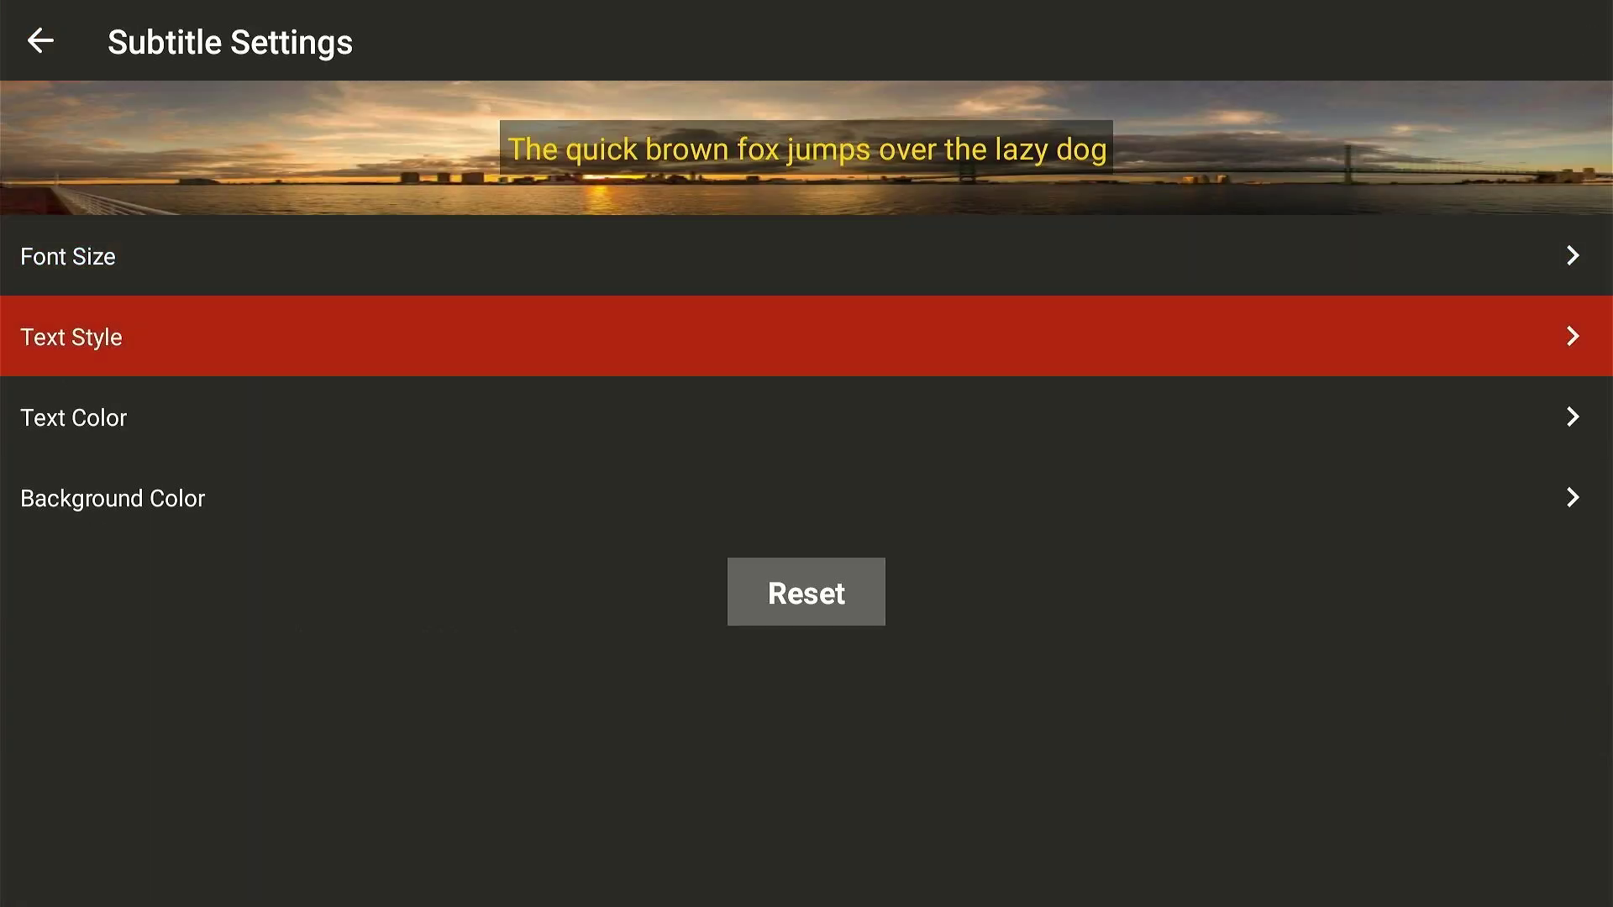
key("Down")
key("Down")
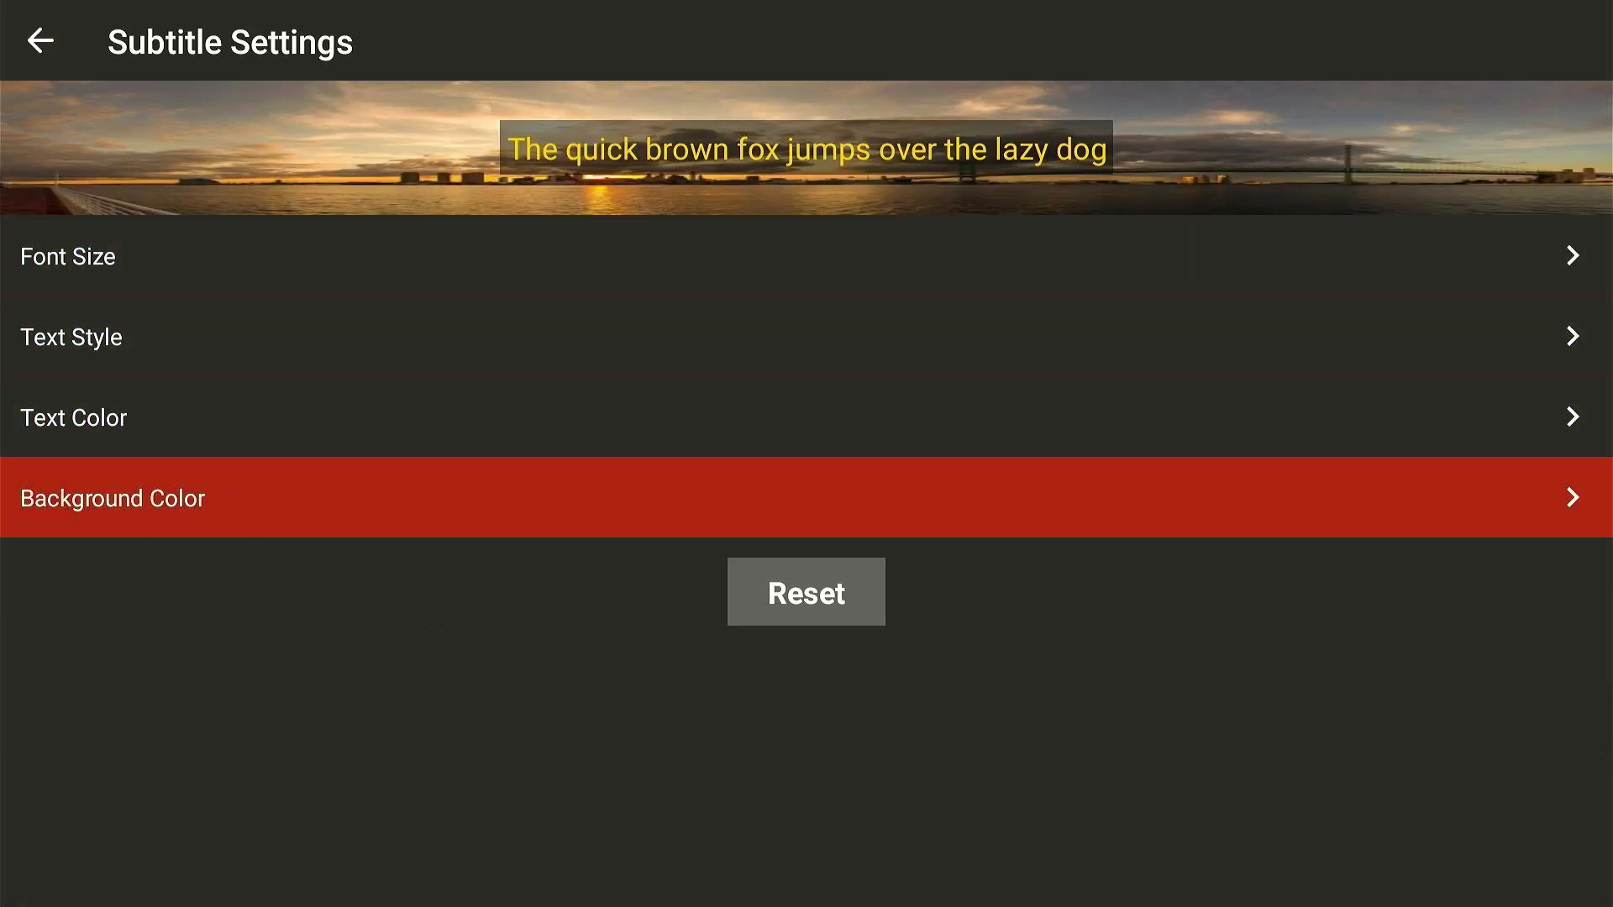
key("Return")
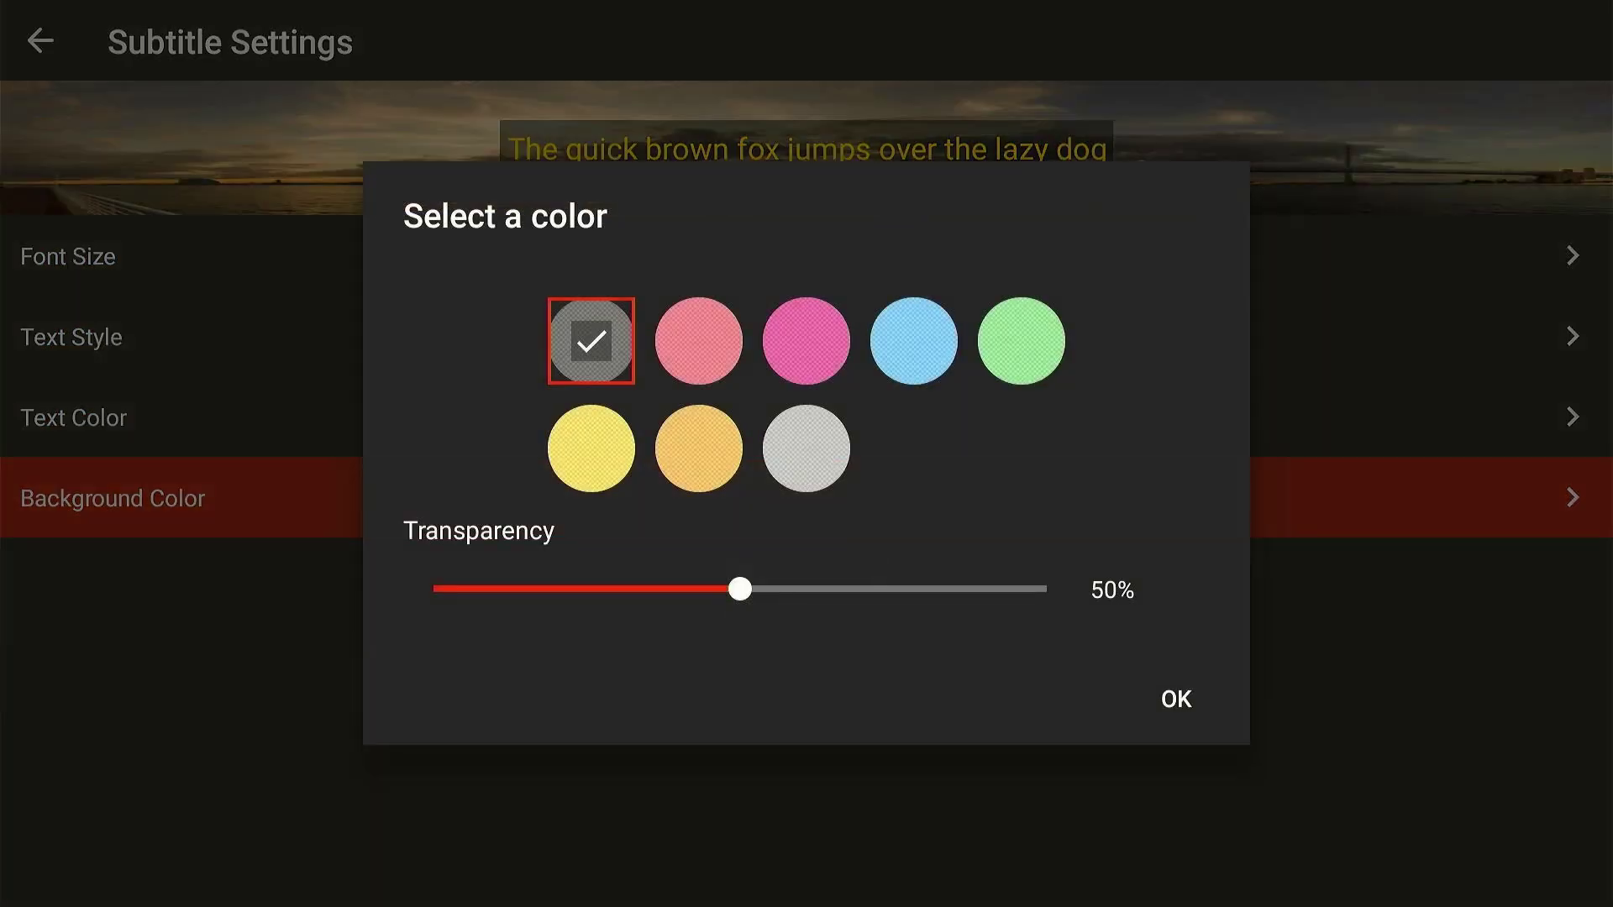